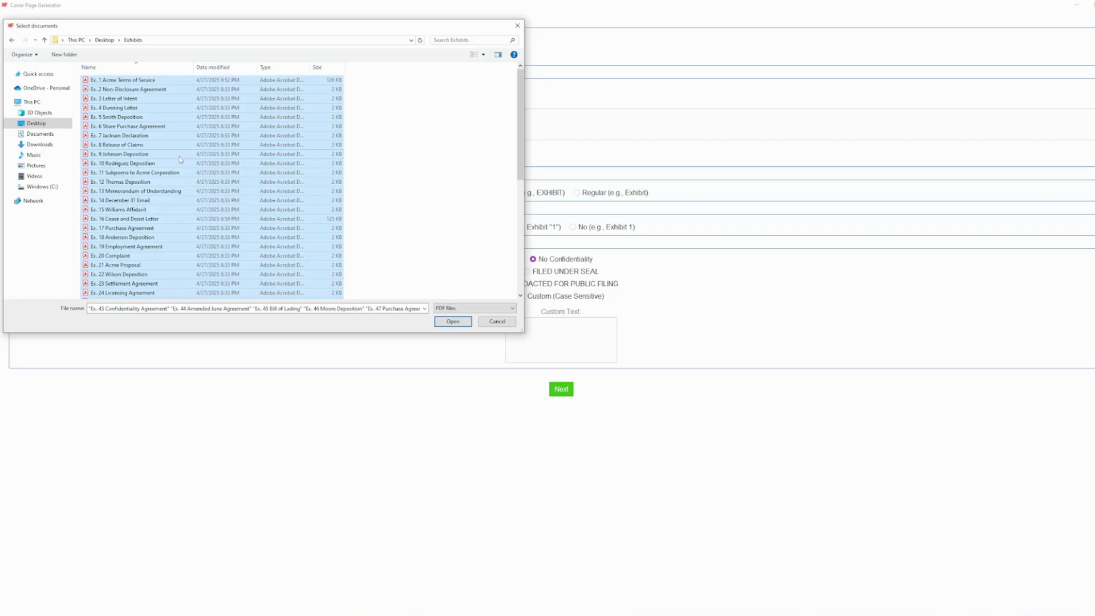
- Add the exhibit PDFs, raise cover text to position 39, bold 42-point title, italic FILED UNDER SEAL
click(452, 323)
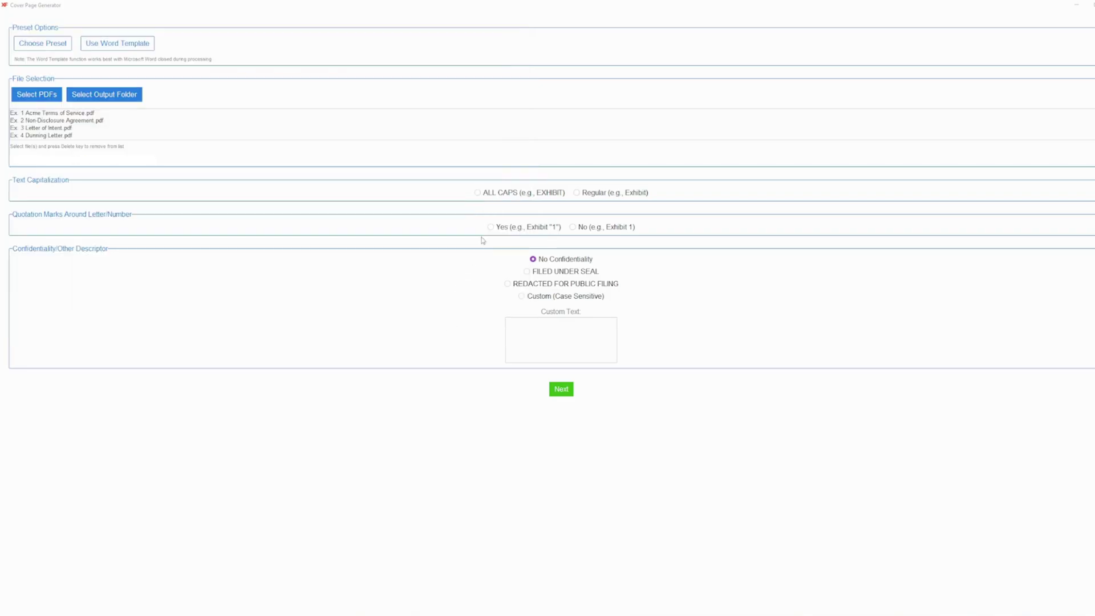
click(561, 390)
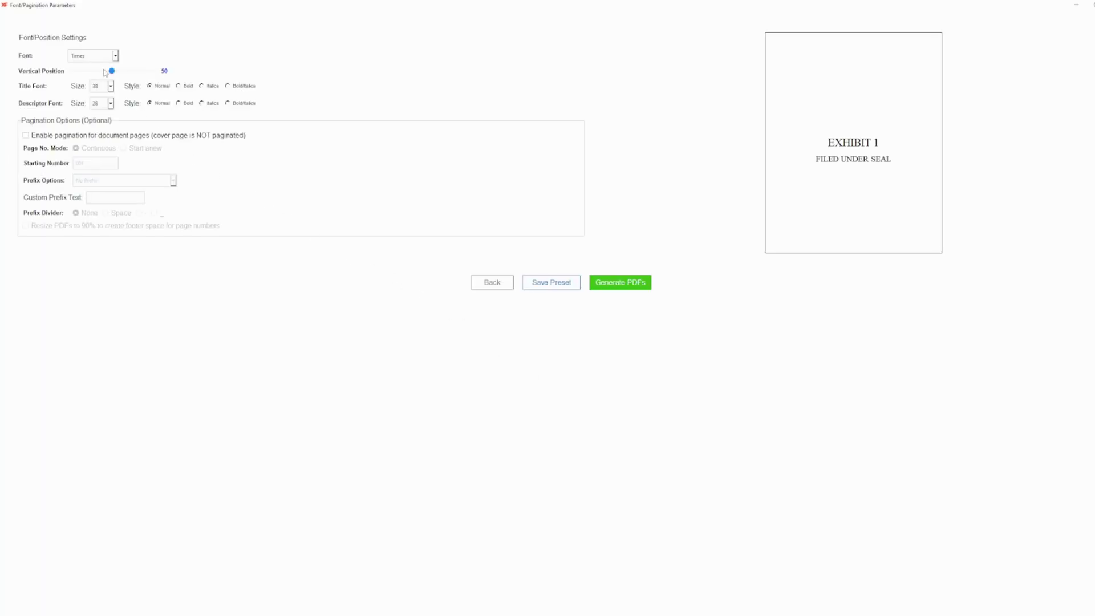
drag(113, 71, 101, 72)
click(111, 87)
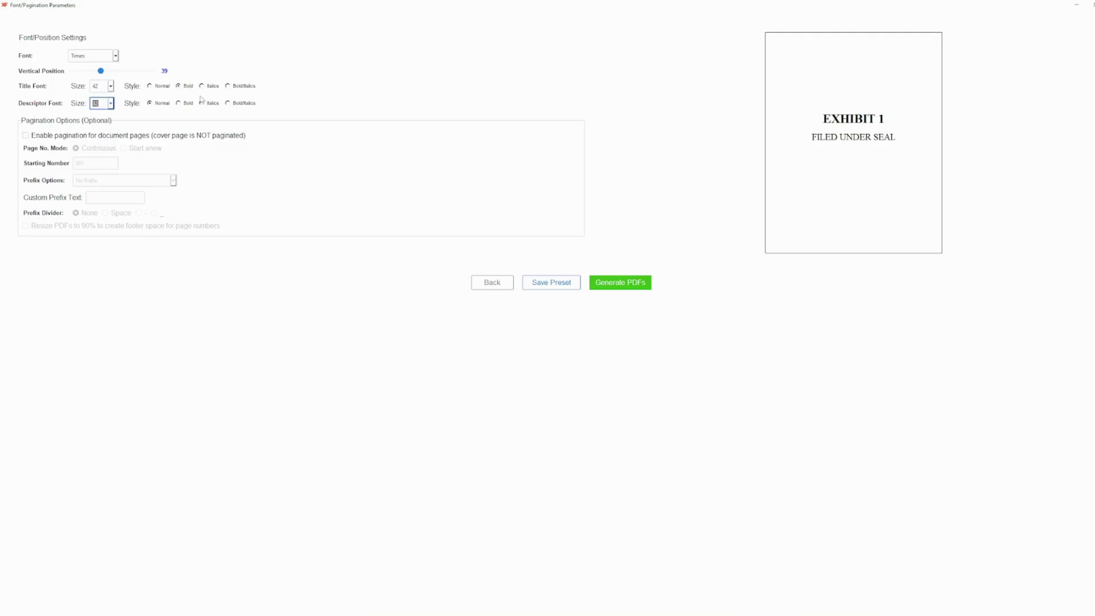
click(209, 105)
- Generate the covered PDFs keeping existing first pages, then open Documents with Covers and select Ex. 16
click(614, 281)
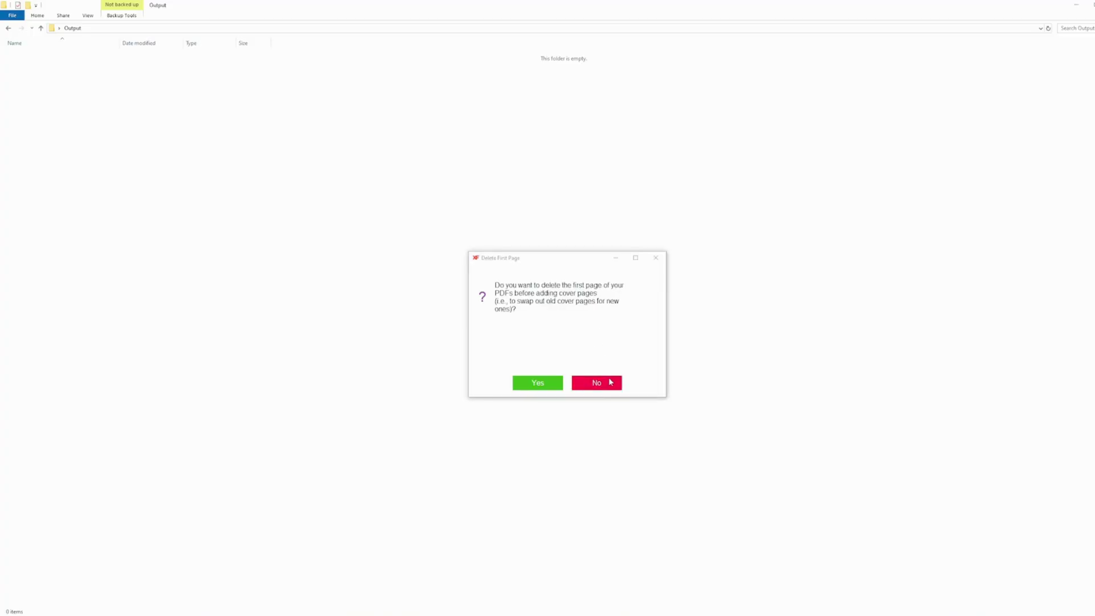
click(609, 382)
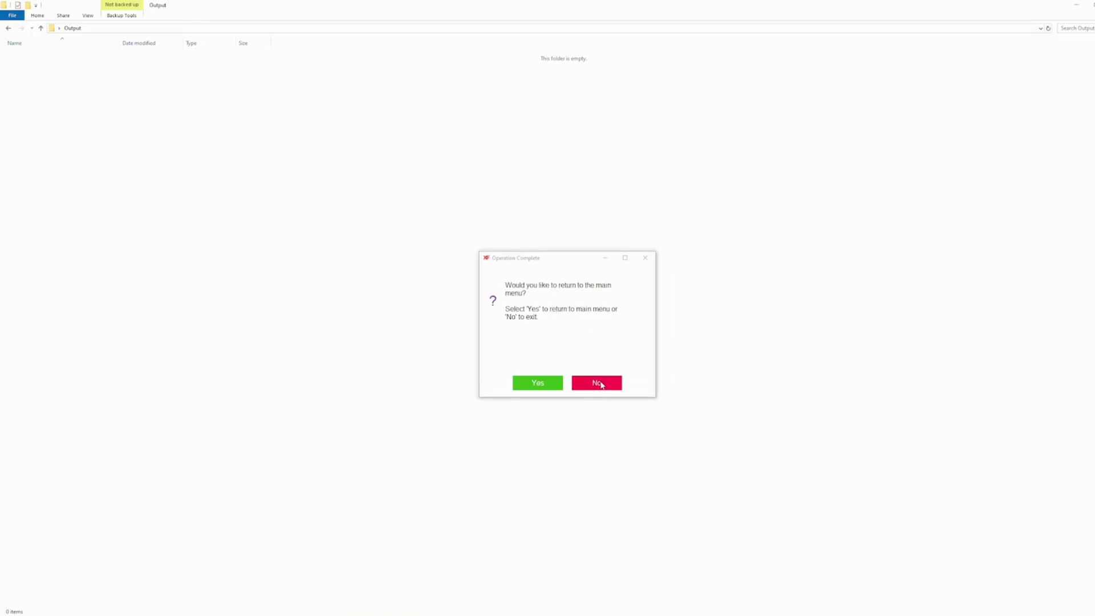
click(601, 384)
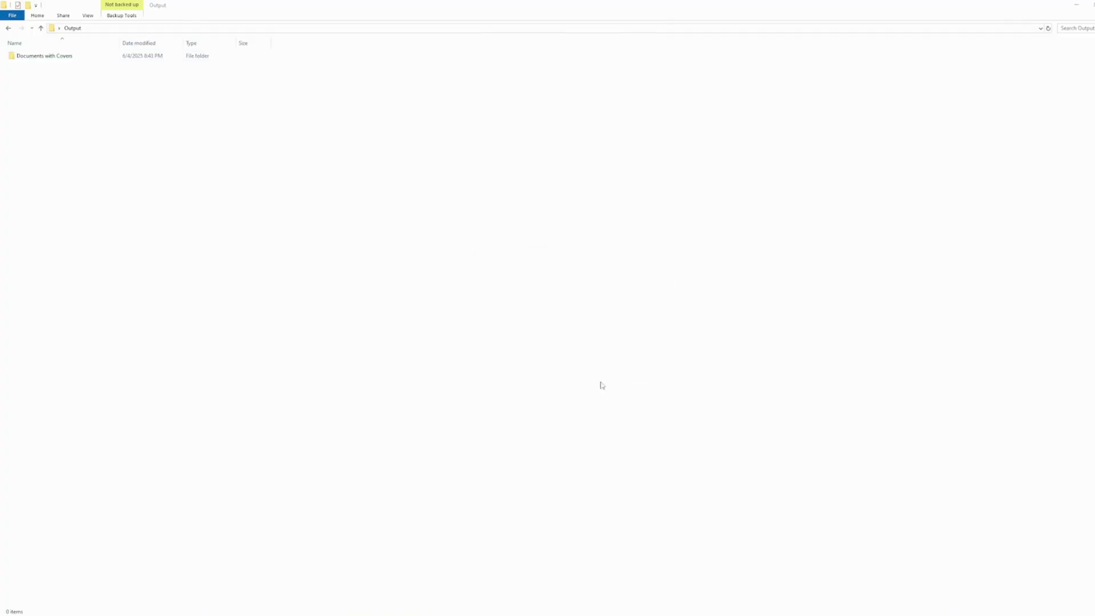
double_click(56, 57)
click(249, 197)
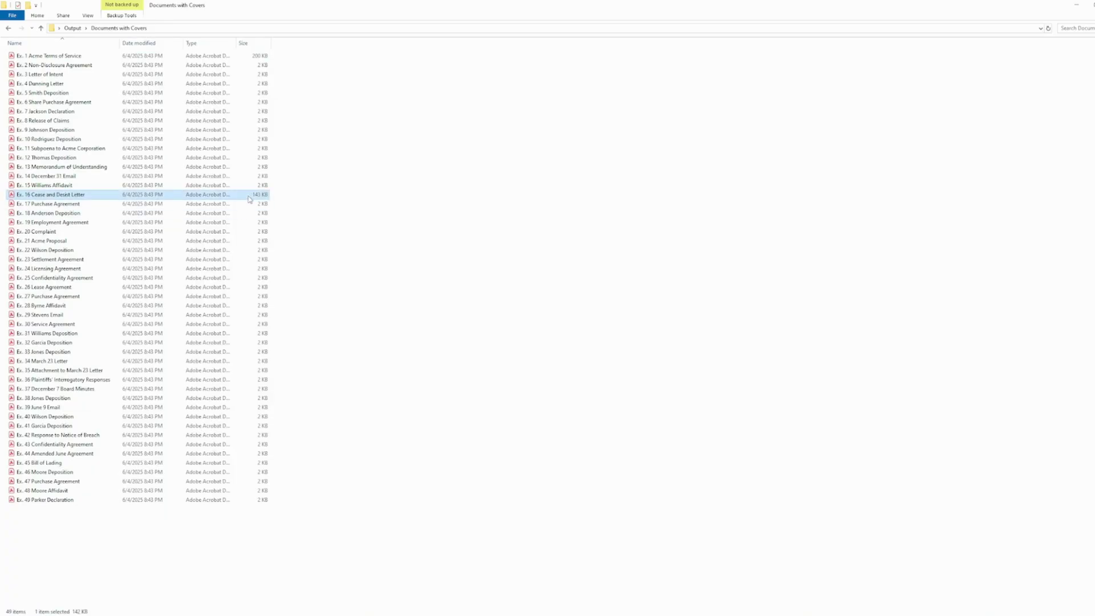
- Open Ex. 16 Cease and Desist Letter in Acrobat and scroll past its EXHIBIT 16 cover
double_click(250, 197)
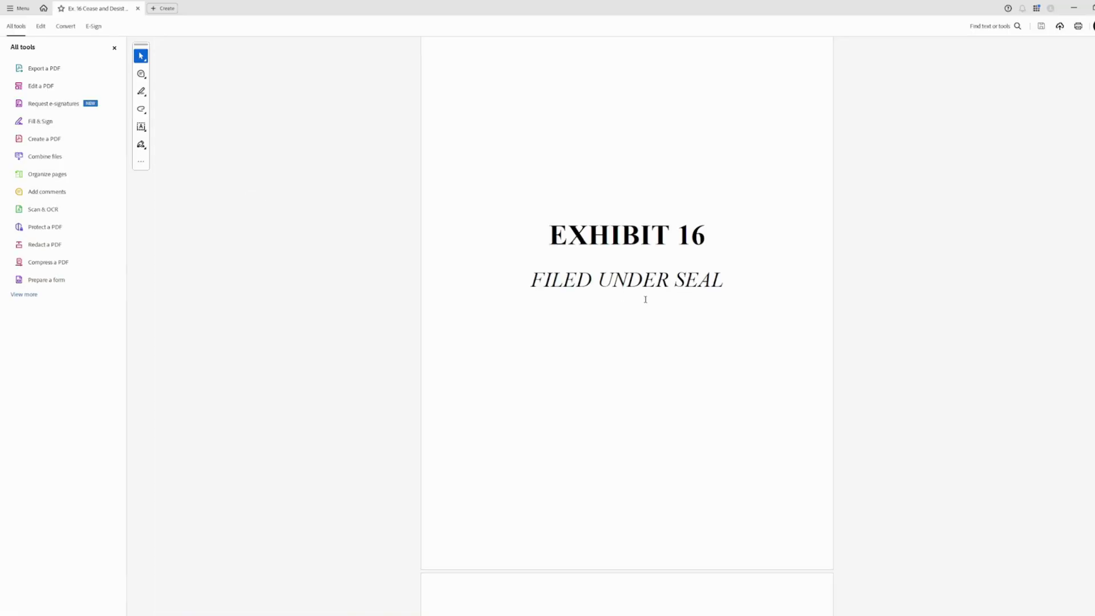
scroll(645, 300, down, 10)
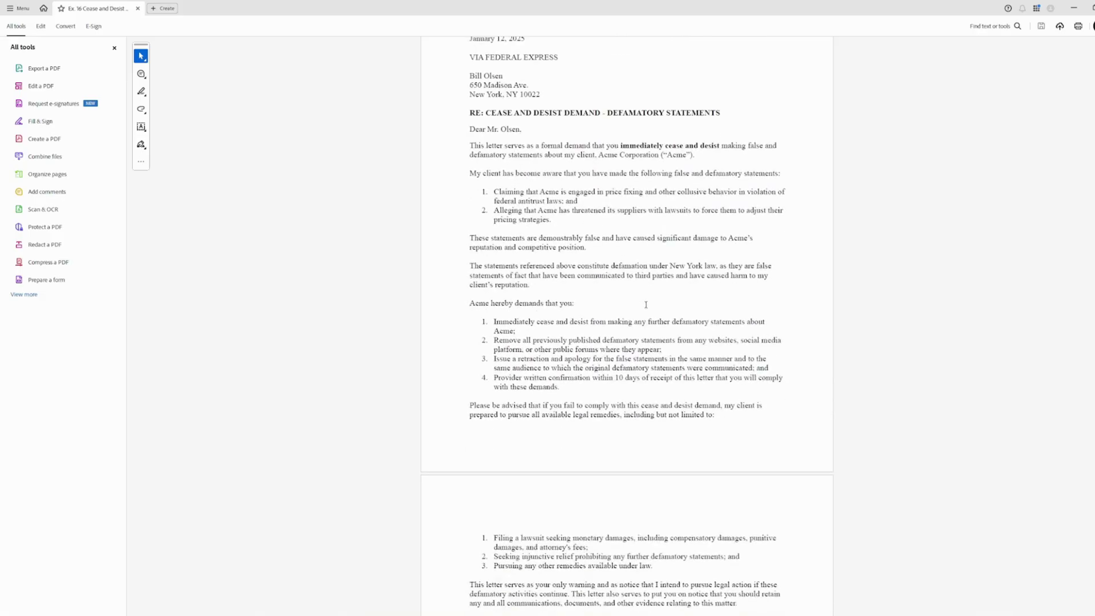
scroll(645, 304, down, 7)
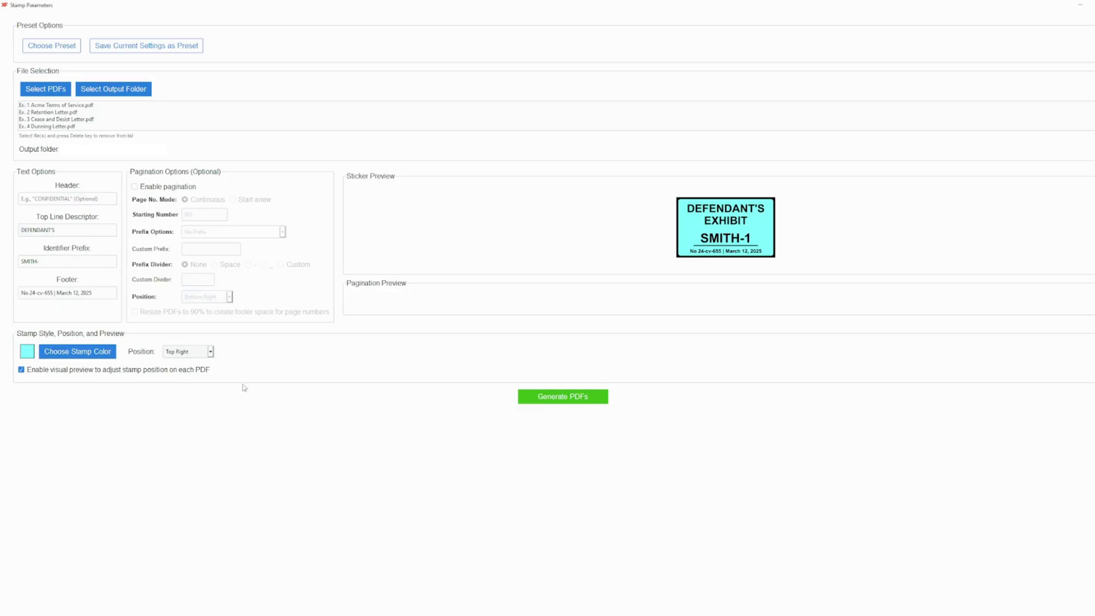
- Preview stamp placement and drag Ex. 2 Retention Letter's SMITH-2 stamp to the bottom-right corner
click(564, 397)
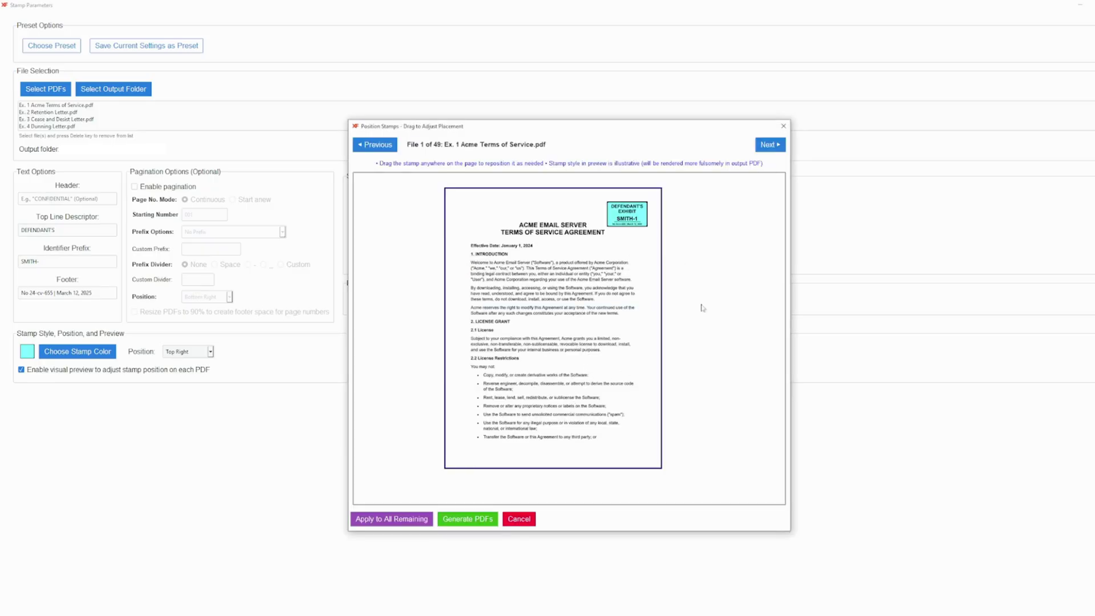
click(778, 146)
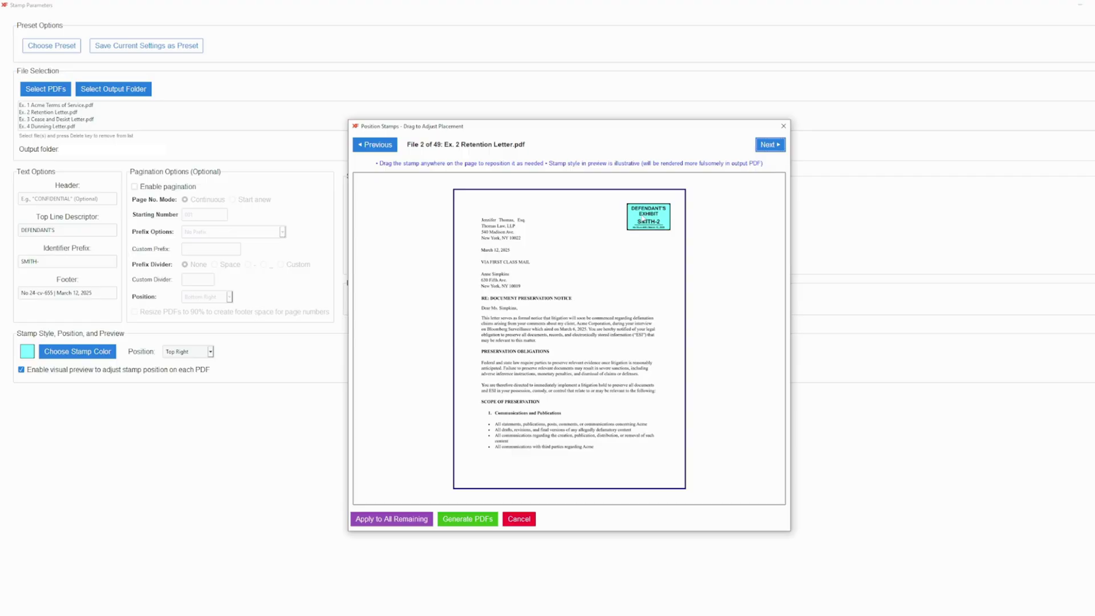
drag(643, 219, 641, 466)
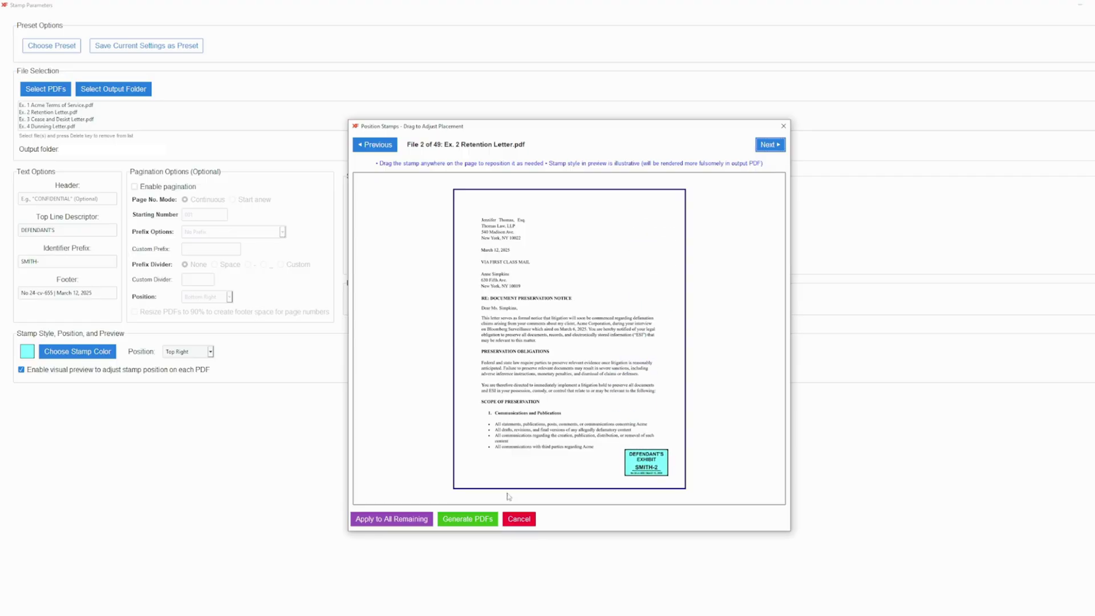
- Generate the stamped exhibit PDFs without returning to the main menu, then open Ex. 2 Retention Letter
click(465, 519)
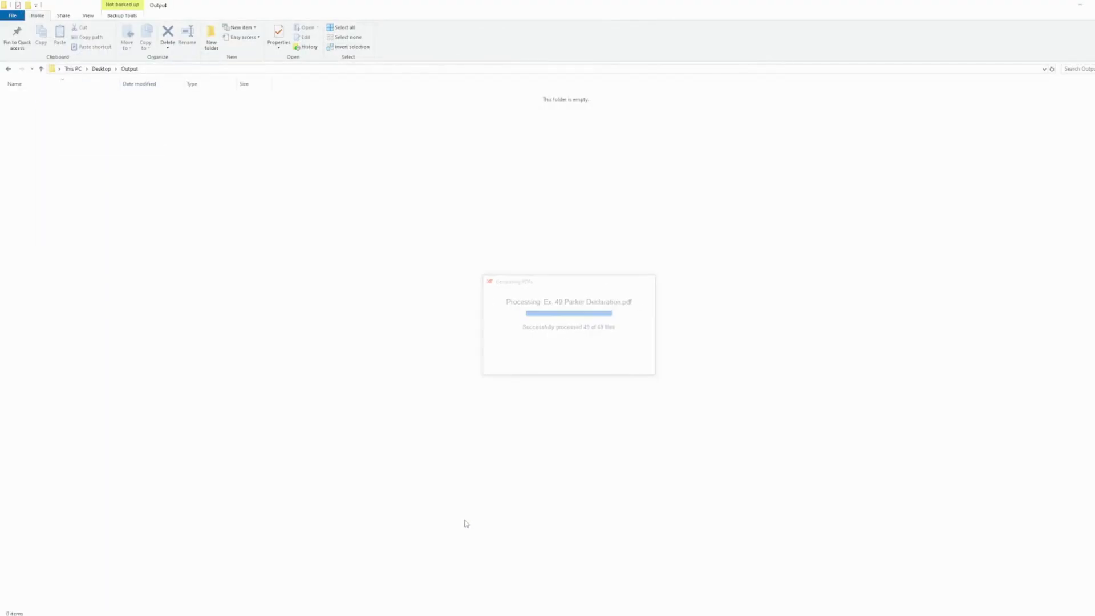
click(614, 390)
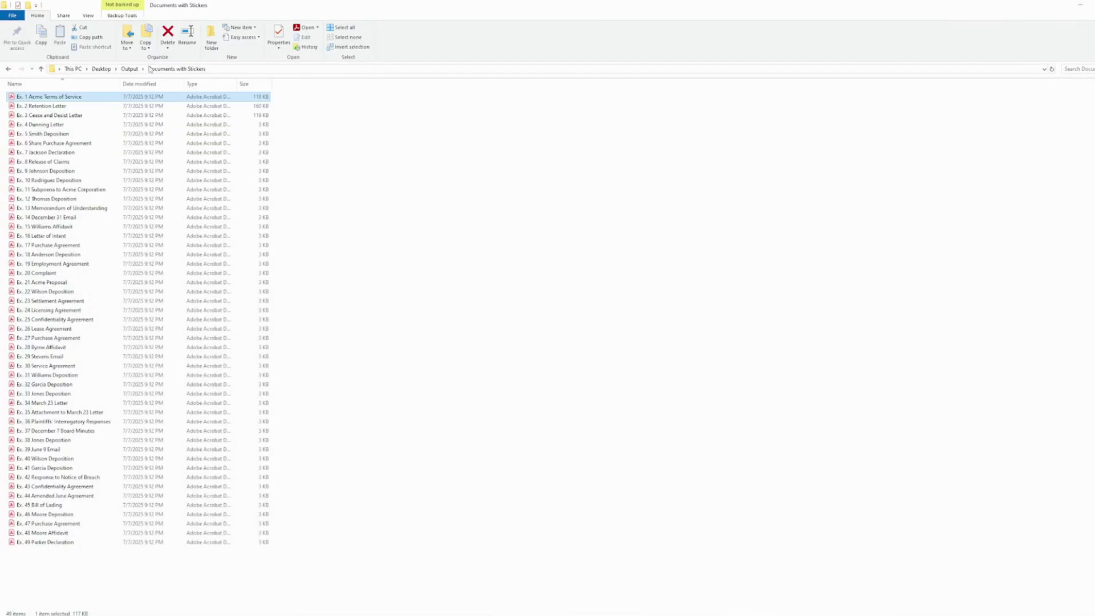
double_click(111, 110)
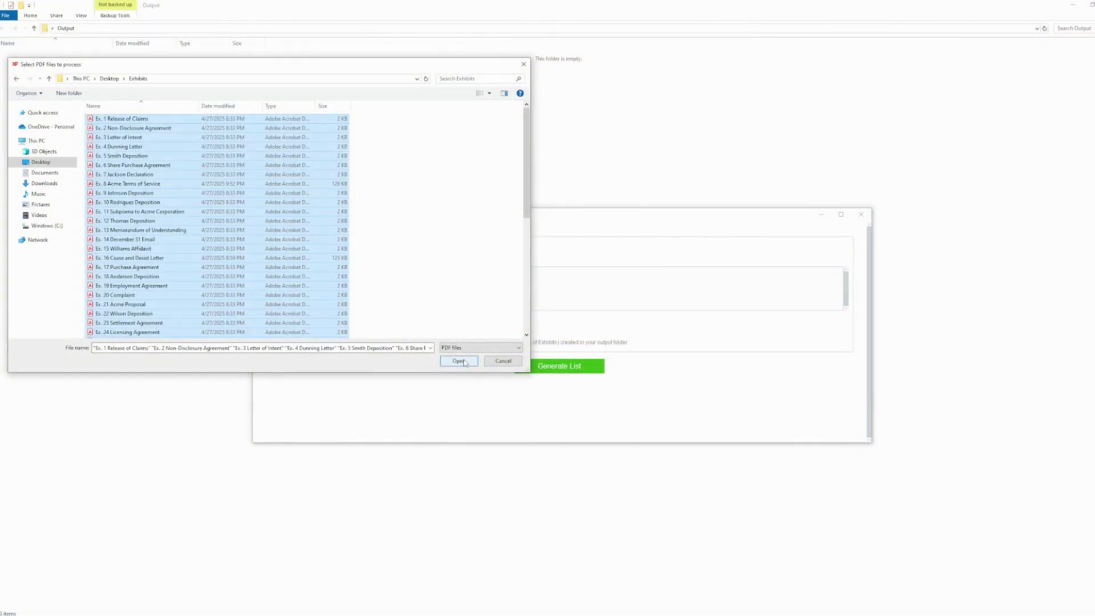
- Load the selected exhibit PDFs, generate the Exhibit List Word document, and open it
click(465, 361)
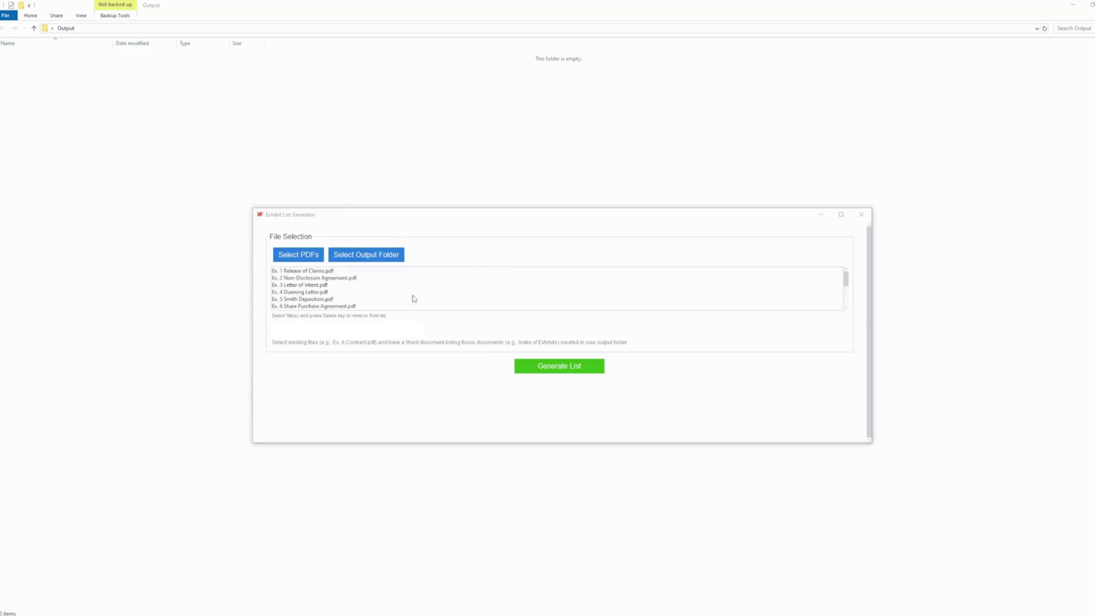
click(552, 365)
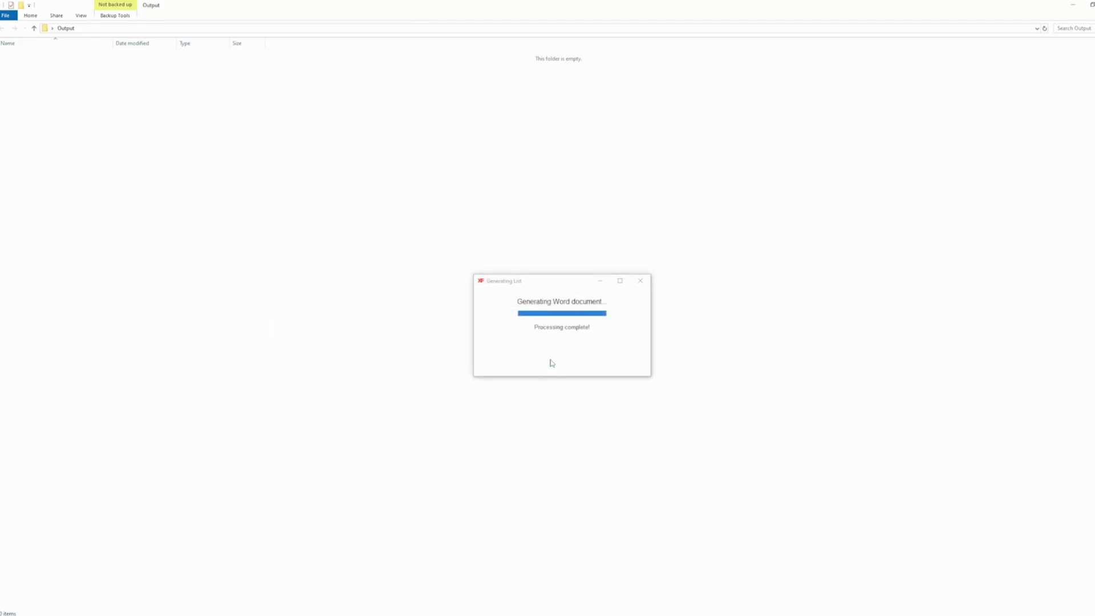
click(593, 388)
double_click(67, 59)
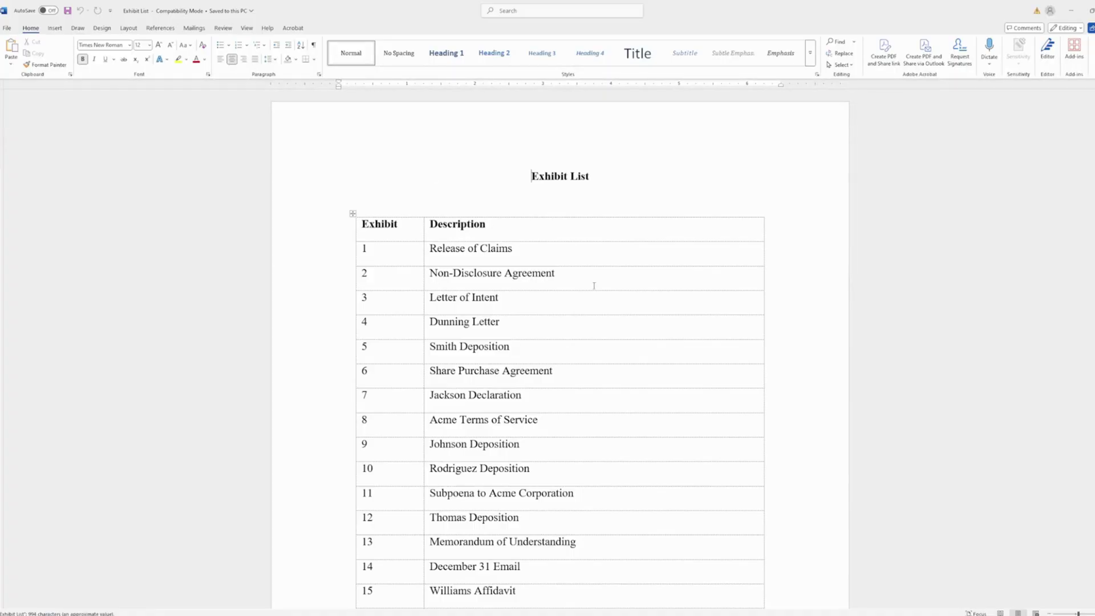
- Scroll down through the Exhibit List table of exhibit numbers and descriptions
scroll(688, 293, down, 10)
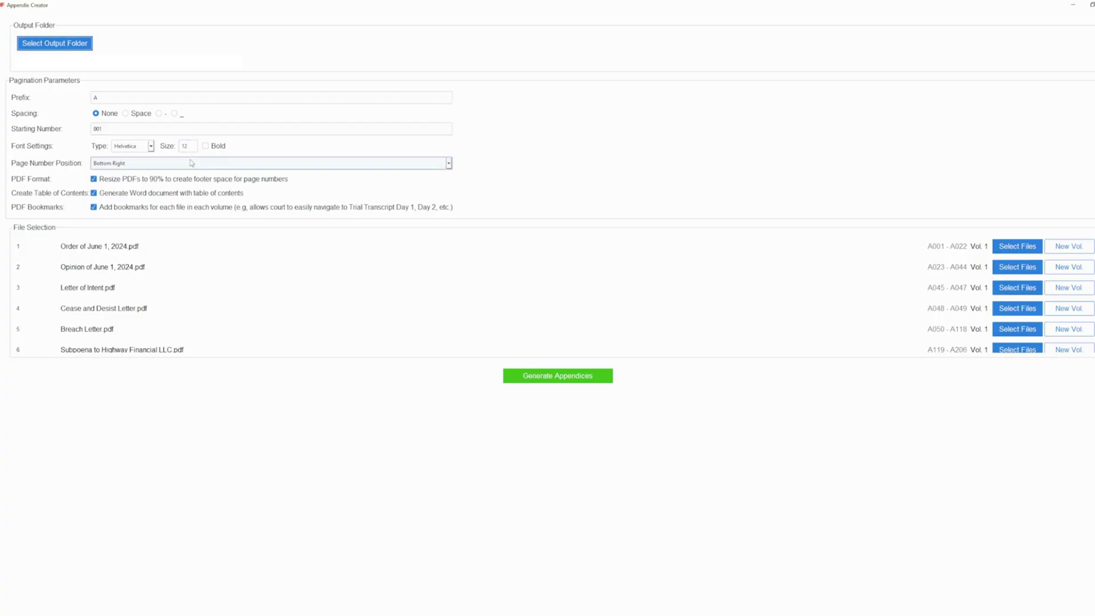
- Insert volume breaks at row 3 (Cease and Desist Letter) and row 13 (Purchase Agreement)
click(1070, 294)
scroll(1069, 297, down, 3)
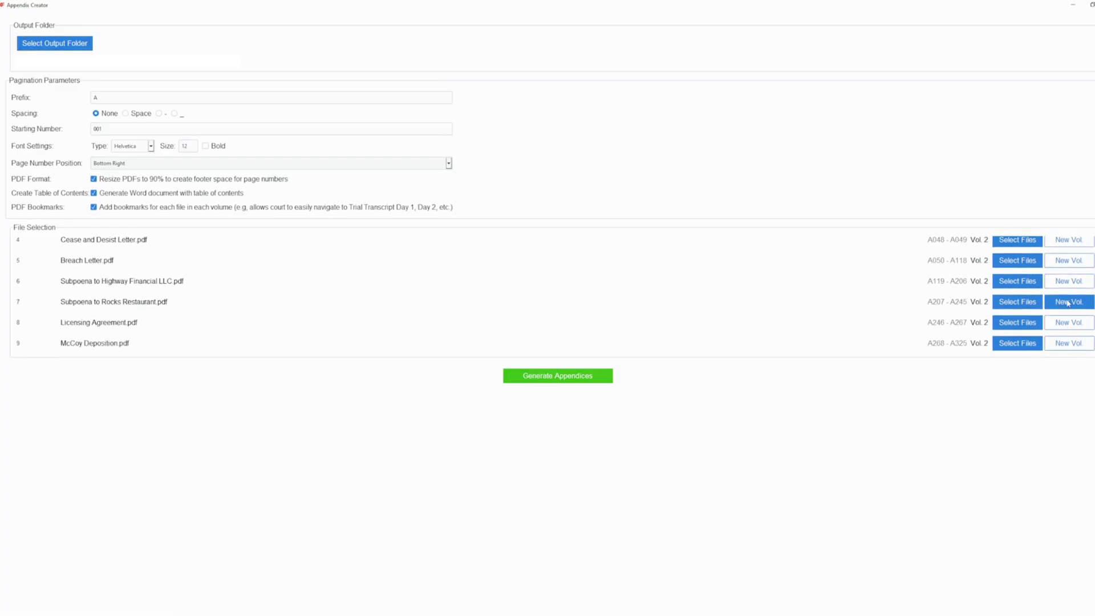
scroll(1066, 308, down, 6)
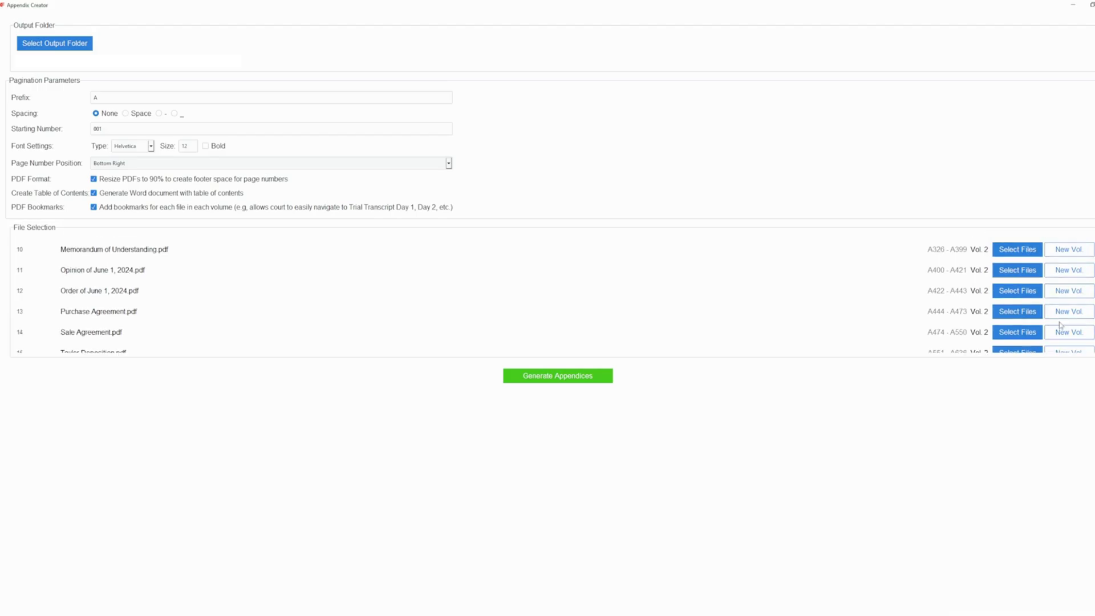
click(1062, 313)
scroll(1062, 316, down, 3)
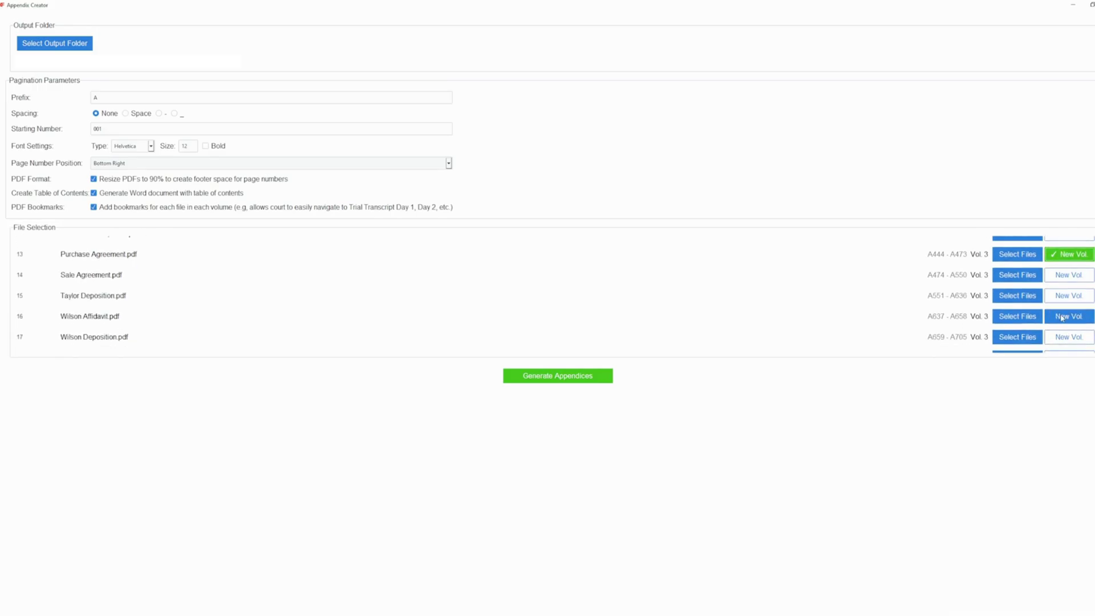
scroll(1061, 320, down, 1)
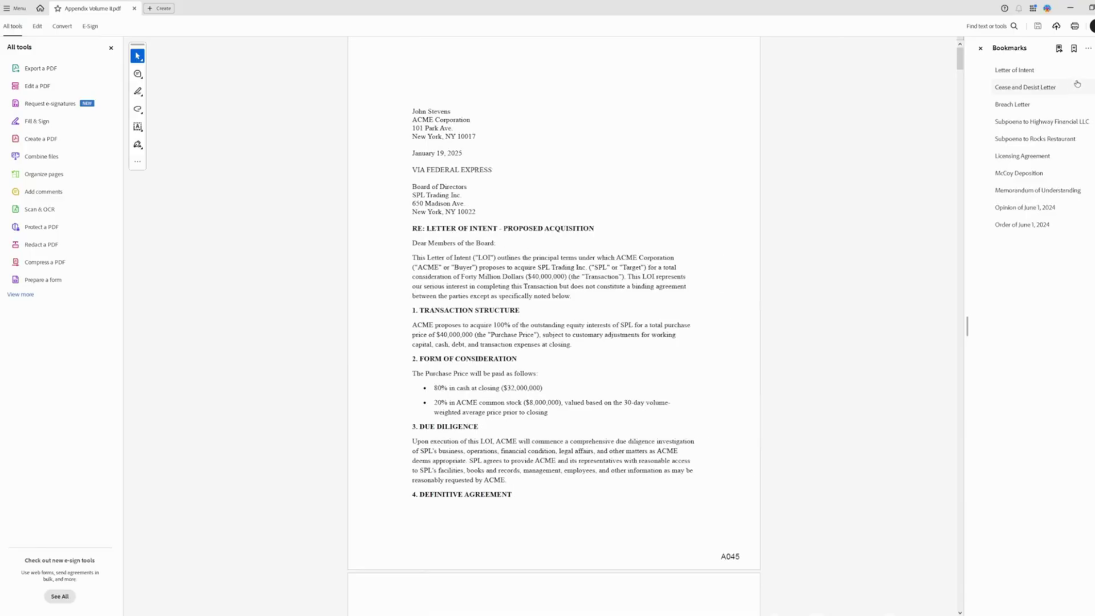
- Jump to the Cease and Desist Letter bookmark and scroll through its A048 pages
click(1017, 88)
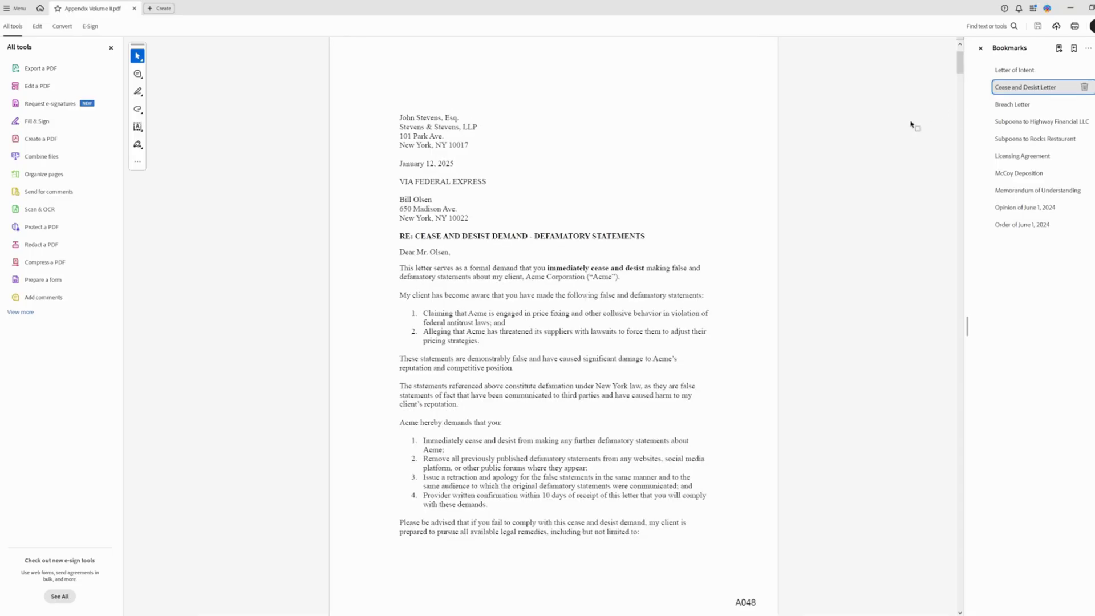
scroll(745, 206, down, 8)
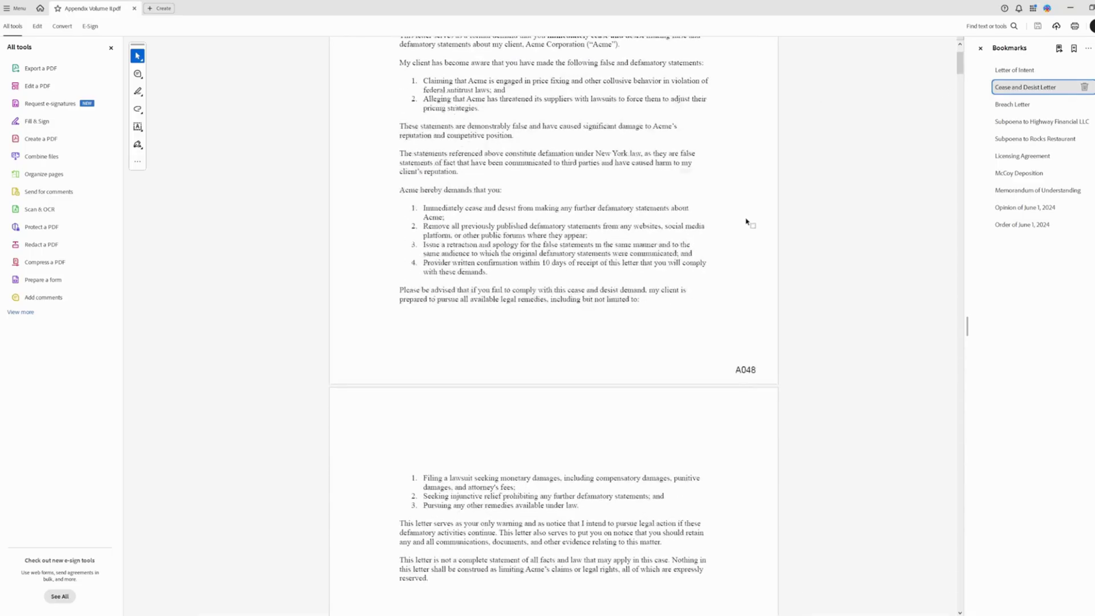
scroll(745, 223, down, 2)
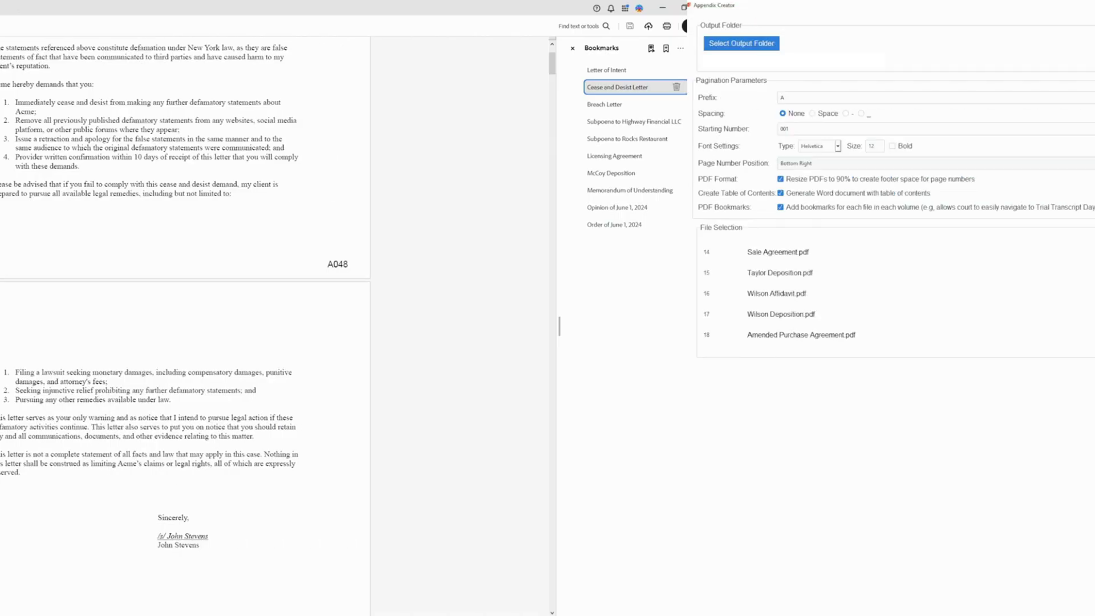
- Generate the appendix volumes, then exit instead of returning to the main menu
click(573, 379)
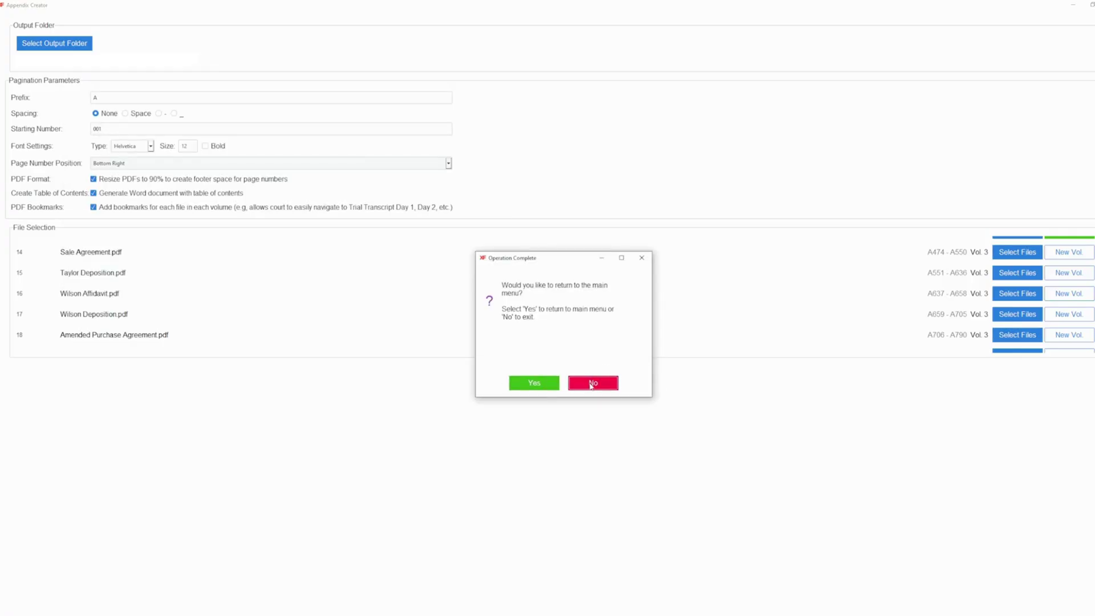
click(592, 383)
- Open the Appendix Table of Contents from the Appendix Volumes folder in Word and scroll through the volume tables
double_click(27, 57)
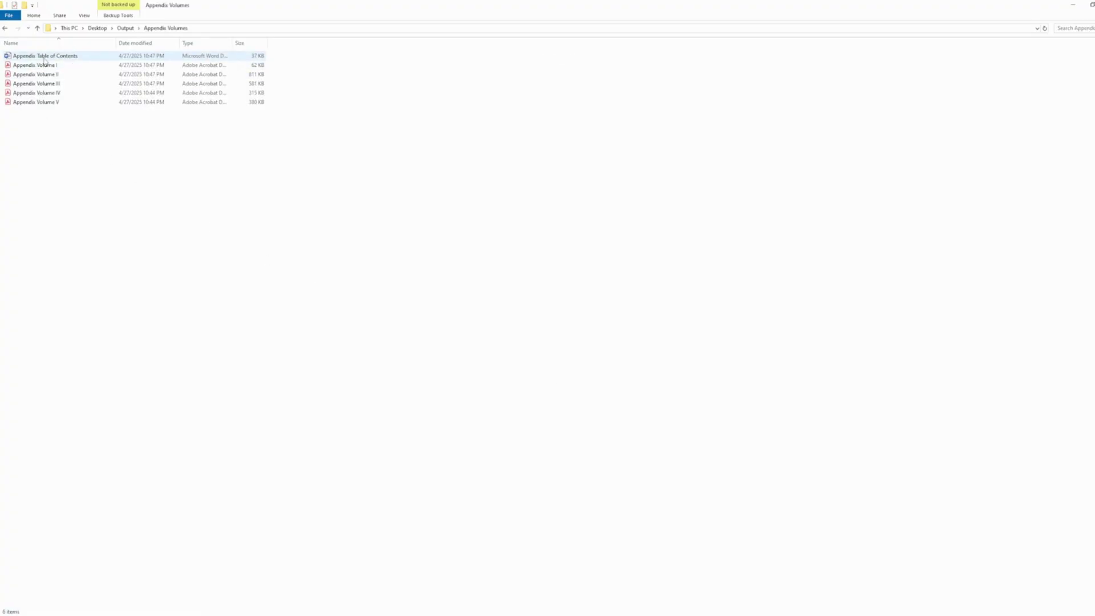
double_click(39, 56)
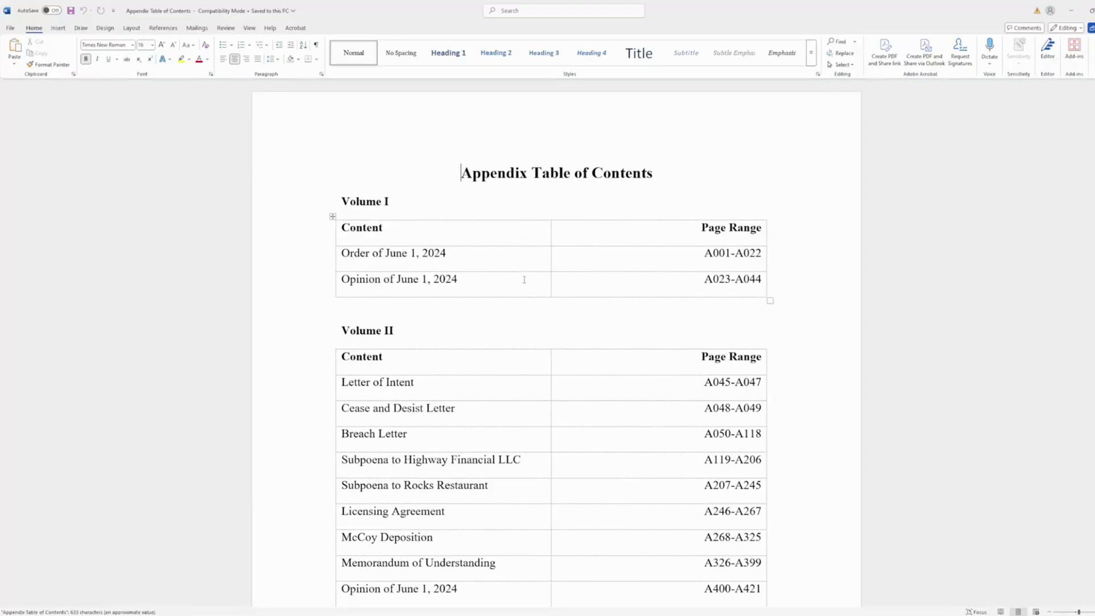
scroll(521, 301, down, 10)
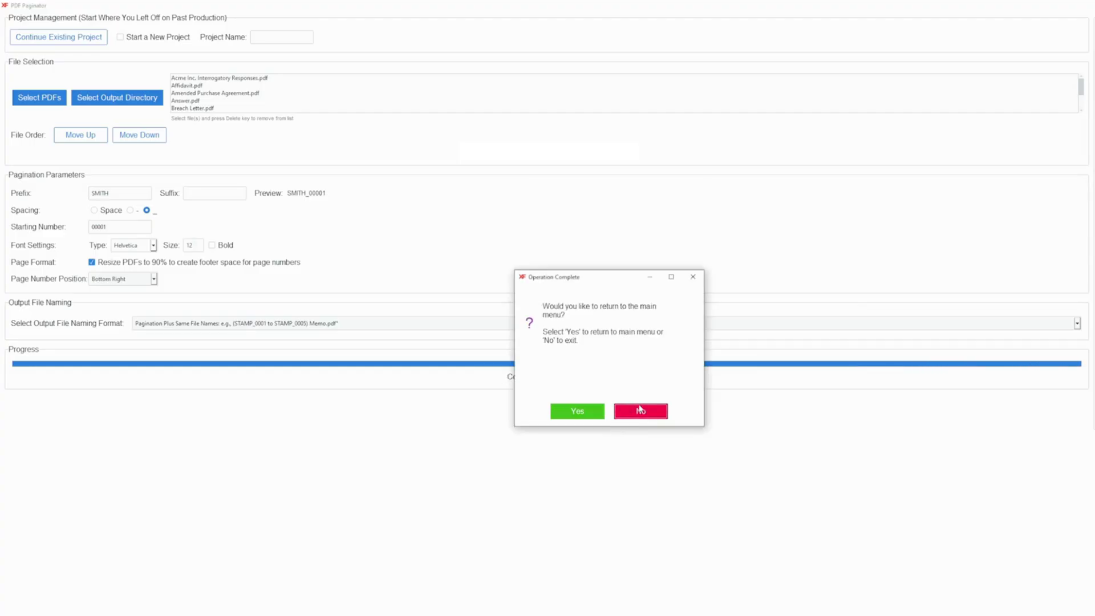
- Close the paginator's completion prompt and open the Paginated Documents folder of SMITH-stamped PDFs
click(639, 410)
double_click(74, 62)
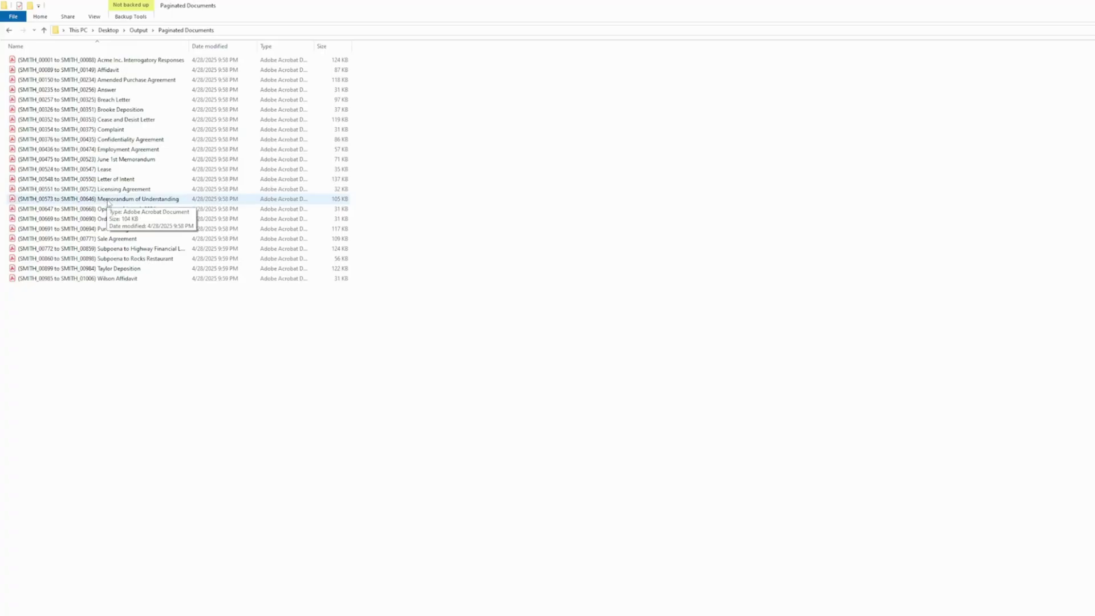
- Open the stamped Purchase Agreement PDF in Acrobat and check its SMITH_00691–SMITH_00693 footers
click(122, 230)
double_click(122, 232)
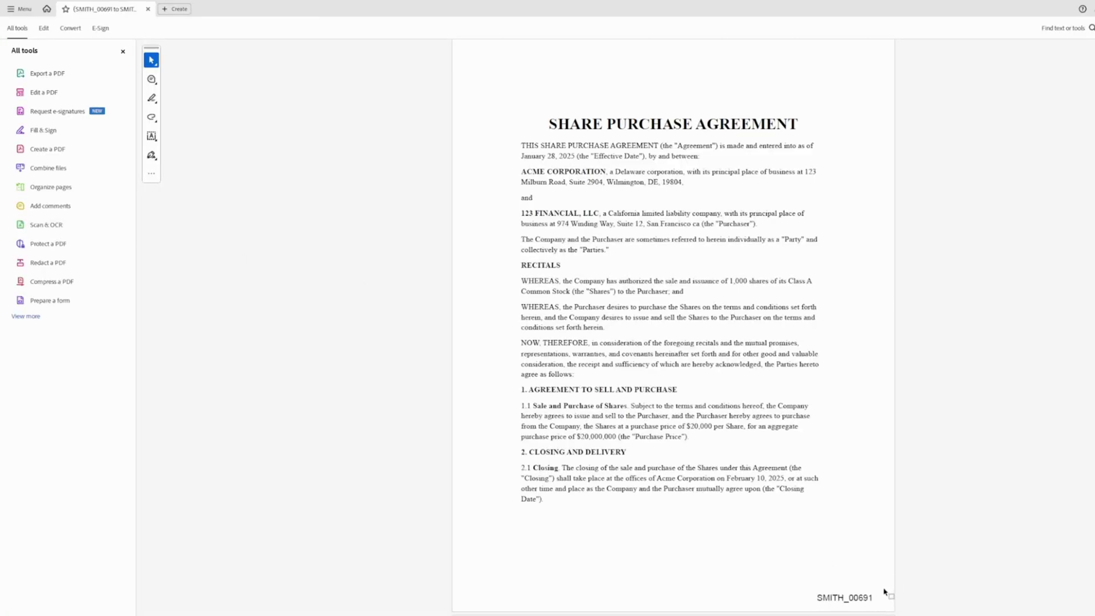
scroll(884, 592, down, 8)
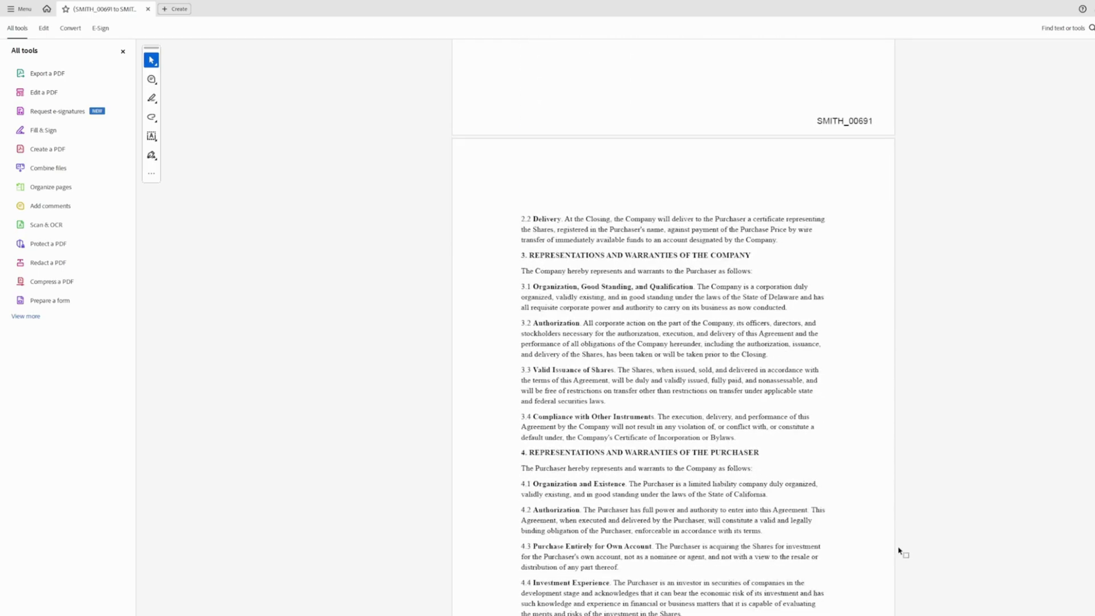
scroll(900, 552, down, 10)
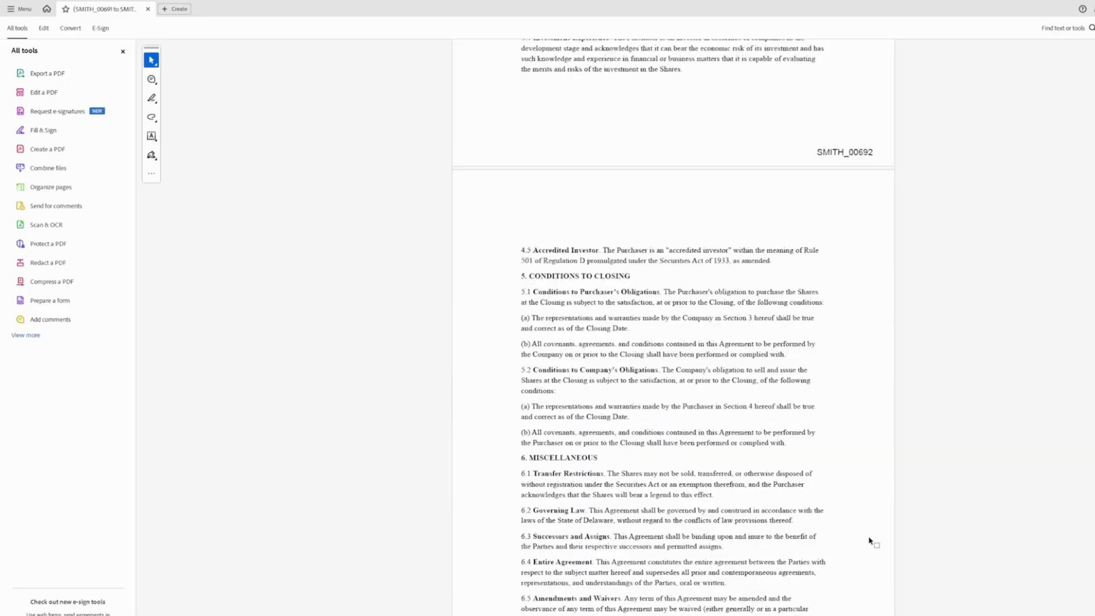
scroll(869, 540, down, 4)
scroll(985, 384, down, 7)
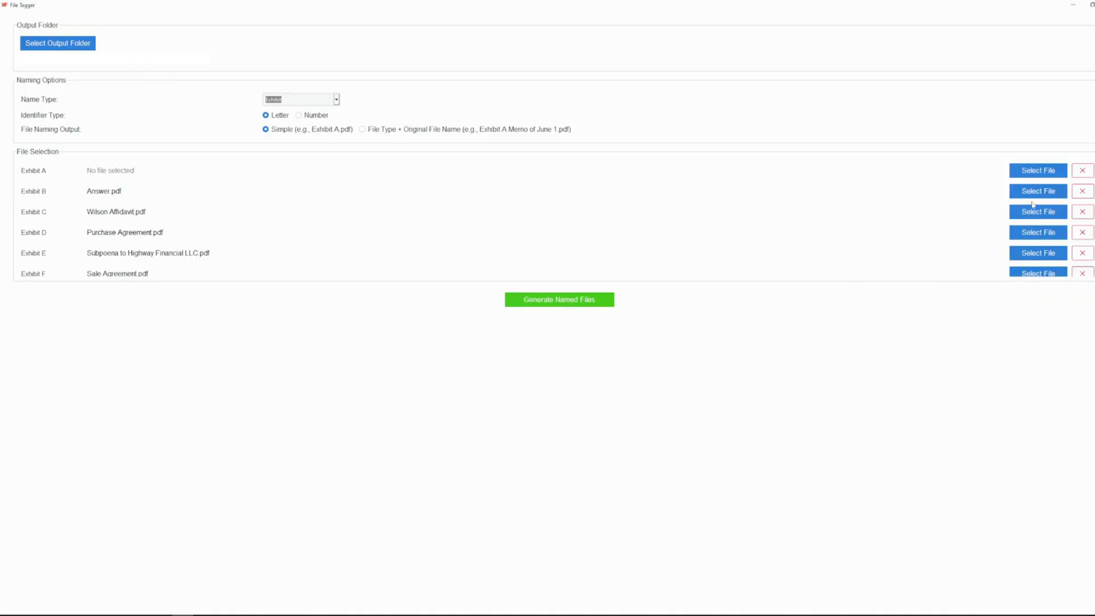
- Assign Complaint.pdf as Ex. A, name files Ex. plus original name, and generate the tagged files
click(1038, 171)
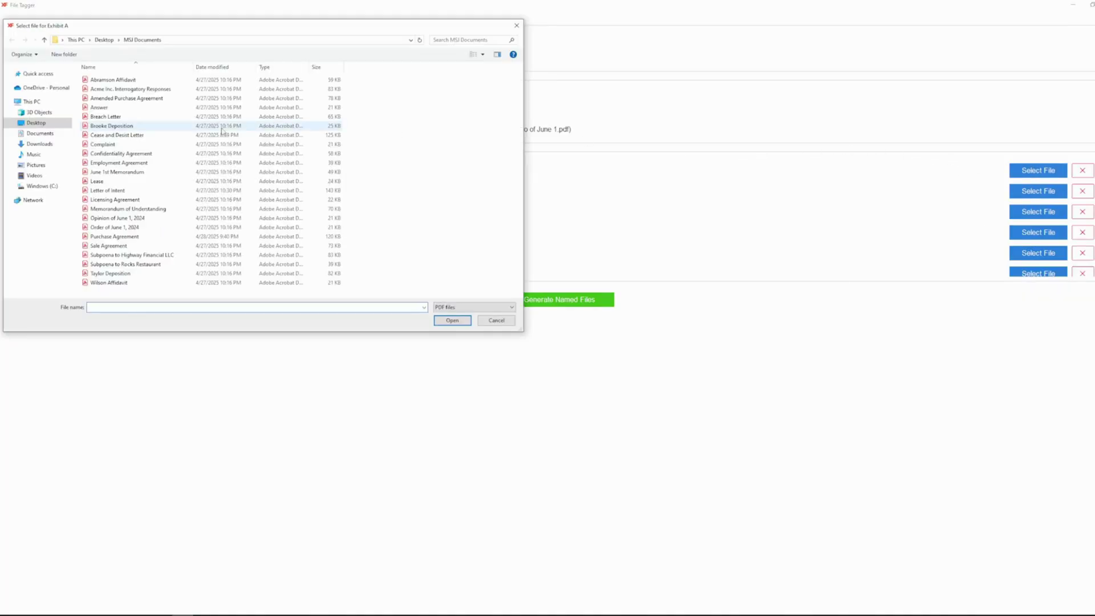
double_click(122, 144)
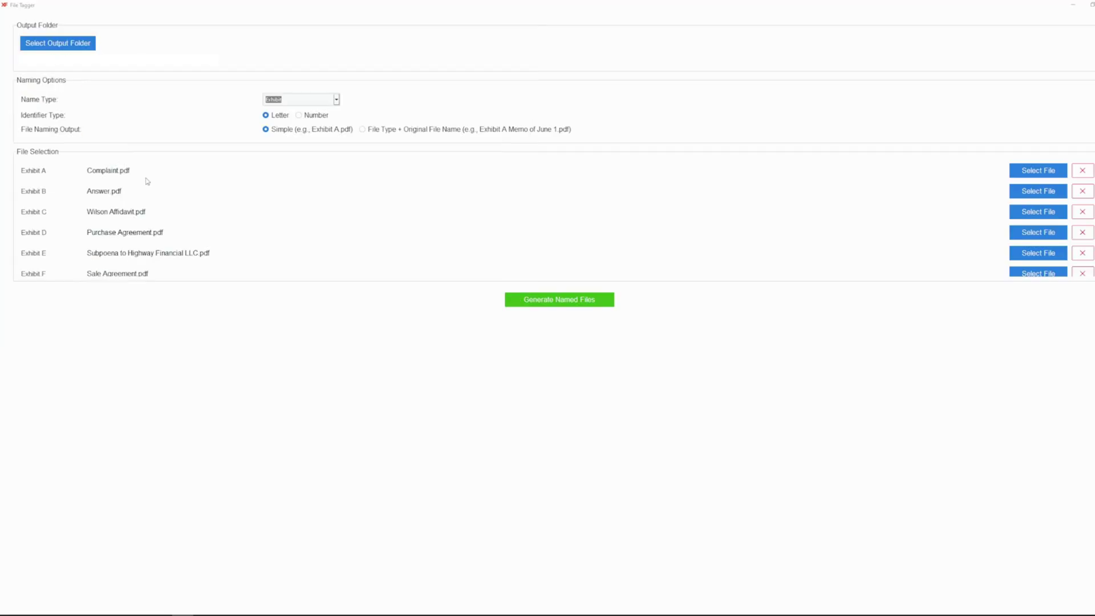
click(301, 99)
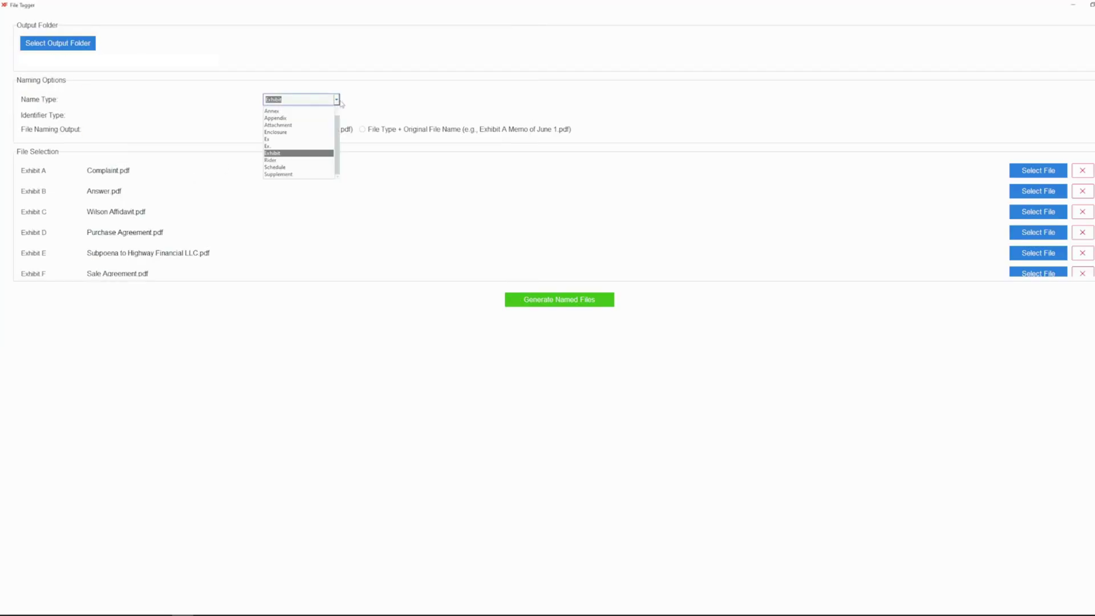
click(309, 147)
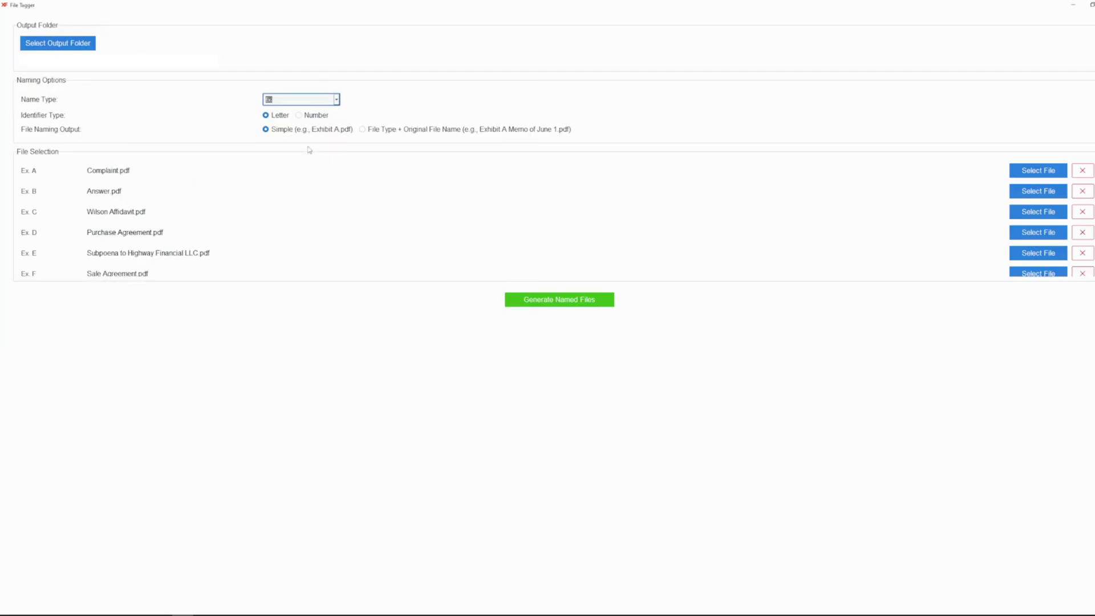
click(308, 117)
click(574, 303)
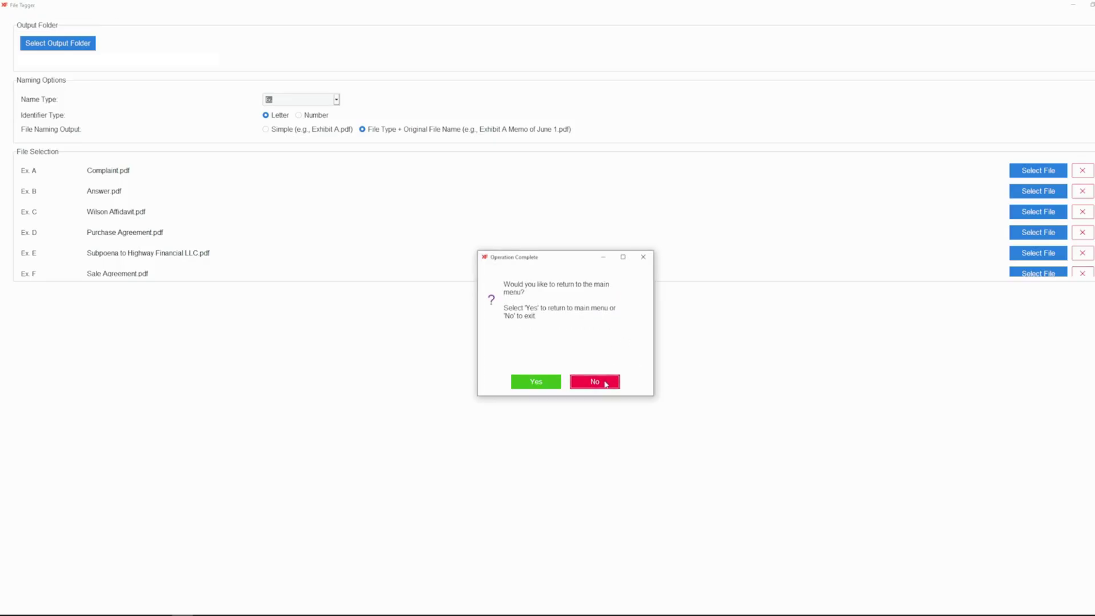
- Exit File Tagger, open Ex. O Cease and Desist Letter from Newly Tagged Files, then close it
click(605, 383)
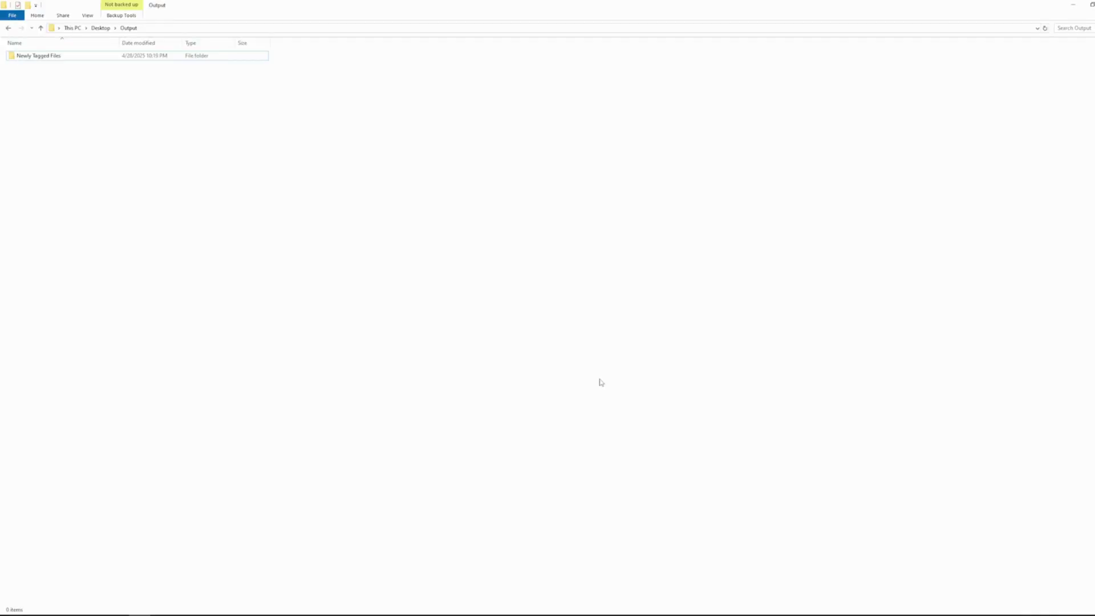
double_click(51, 57)
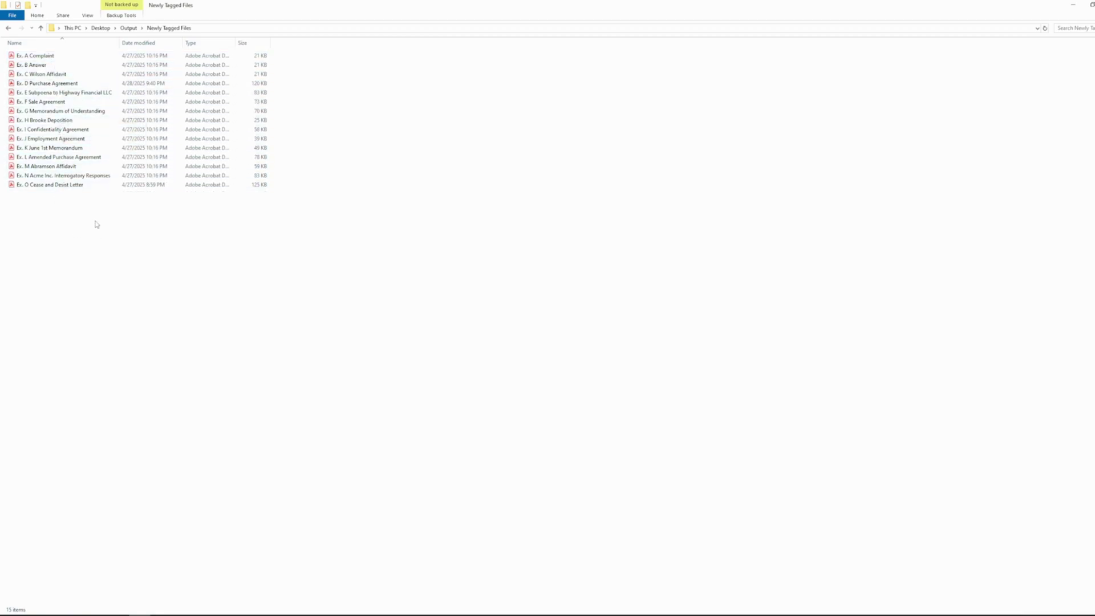
double_click(71, 184)
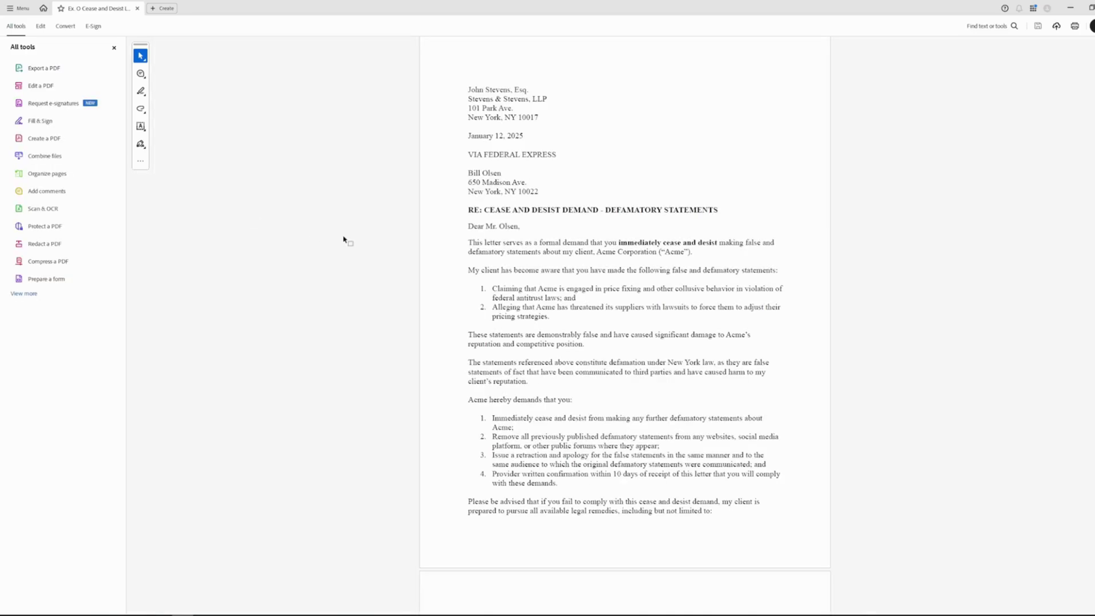
key(alt+F4)
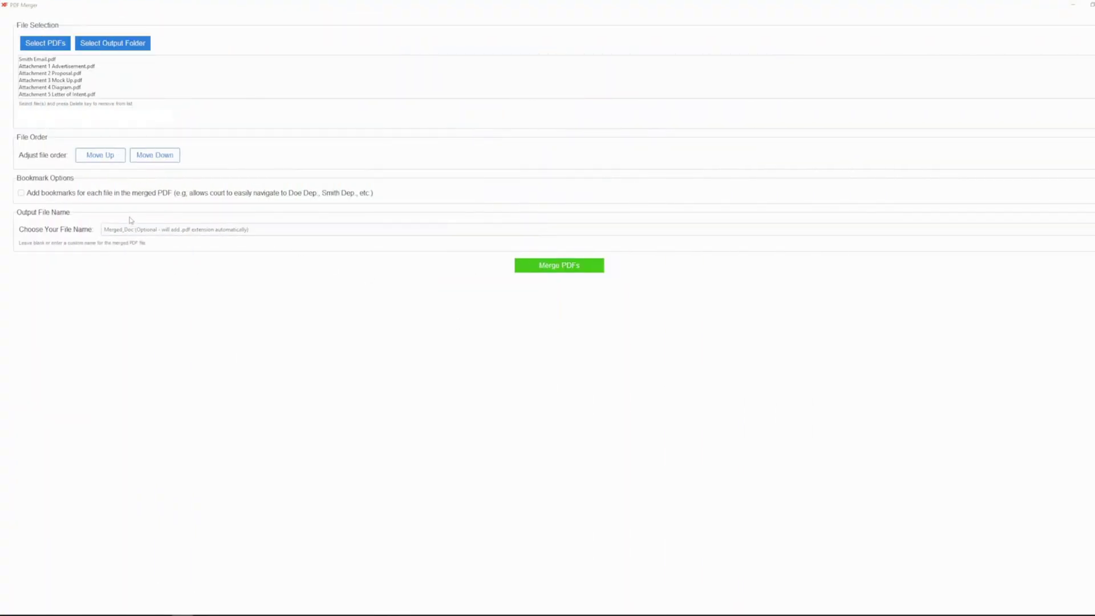
- Name the output 'Smith Email with Attachments' and merge the six PDFs with bookmarks
click(131, 228)
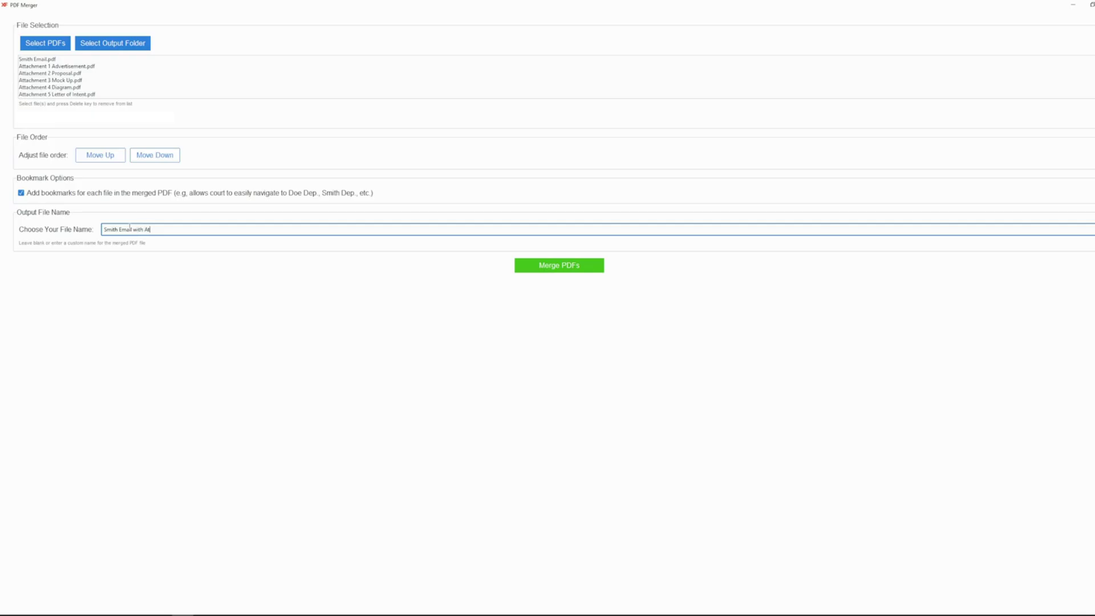
click(579, 271)
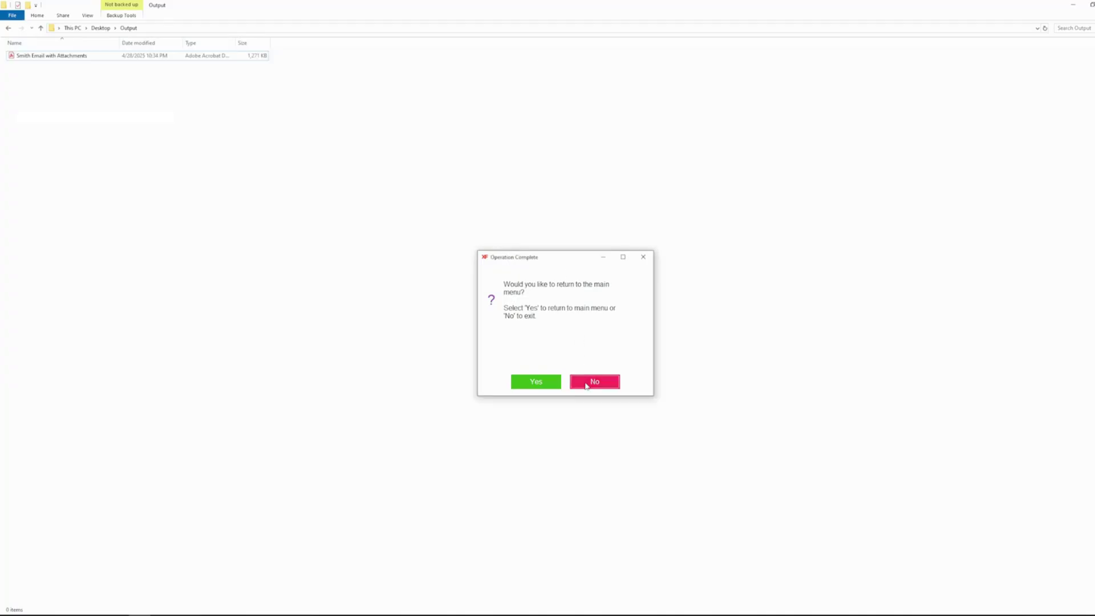
- Open the merged Smith Email with Attachments PDF and follow the Cease and Desist Letter bookmark
click(593, 381)
double_click(63, 56)
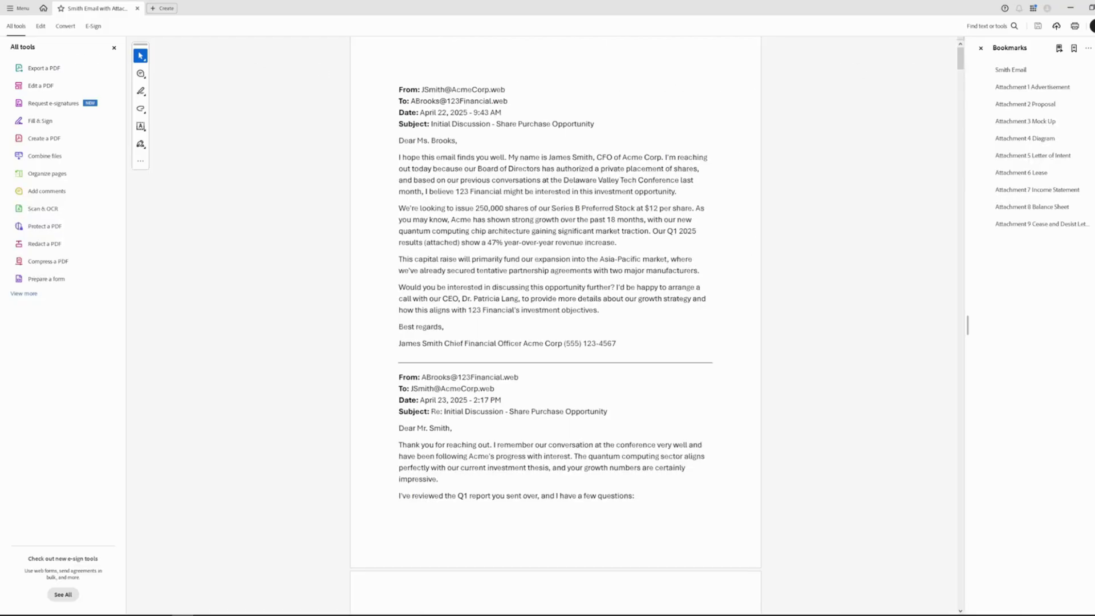
click(1004, 227)
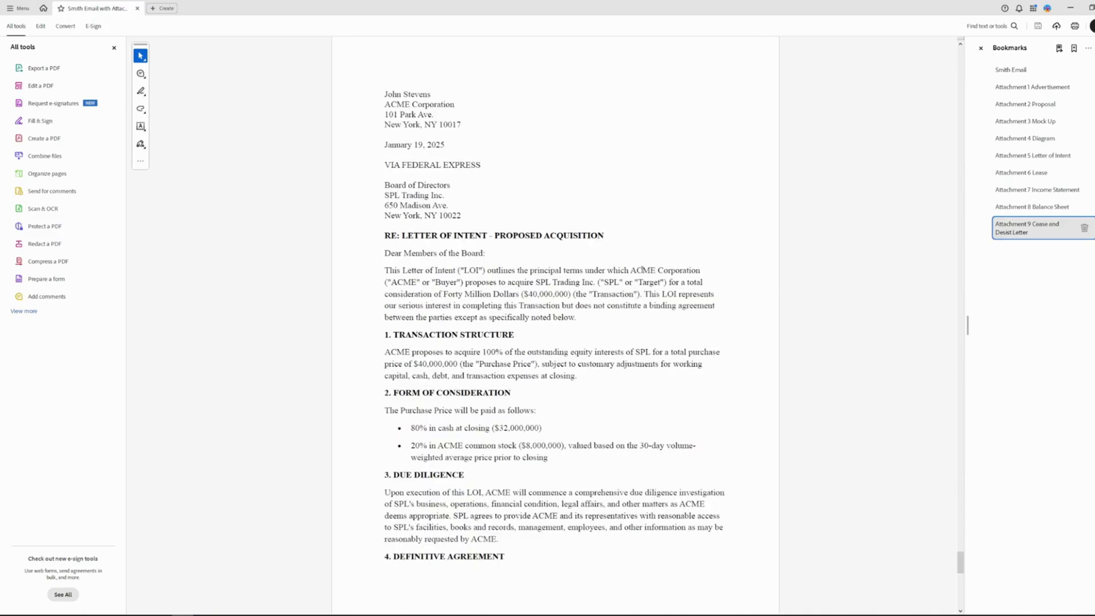
scroll(643, 269, down, 8)
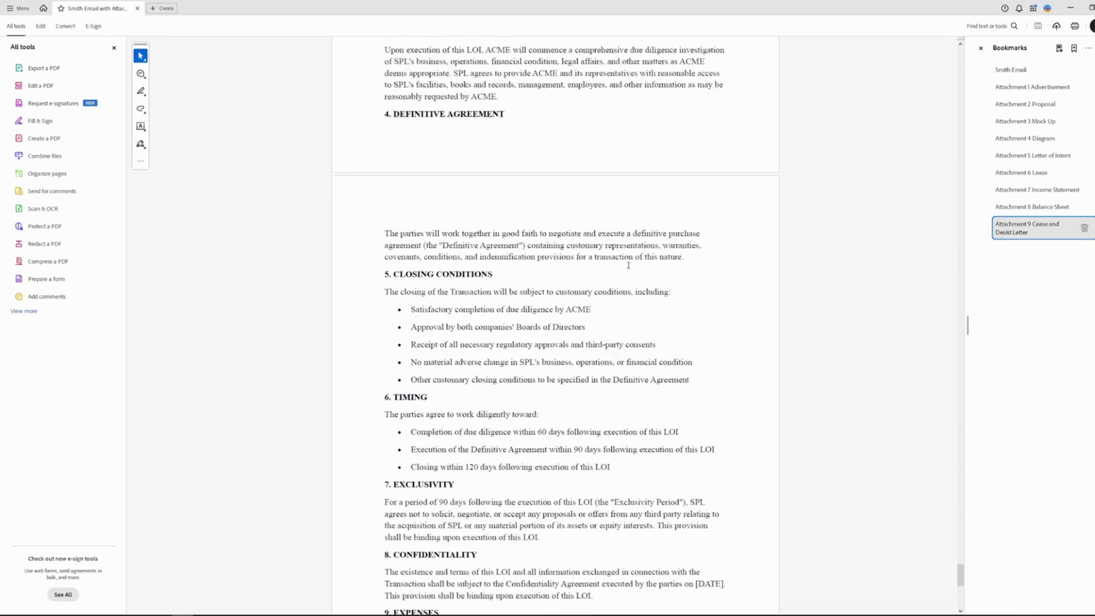
scroll(627, 265, down, 3)
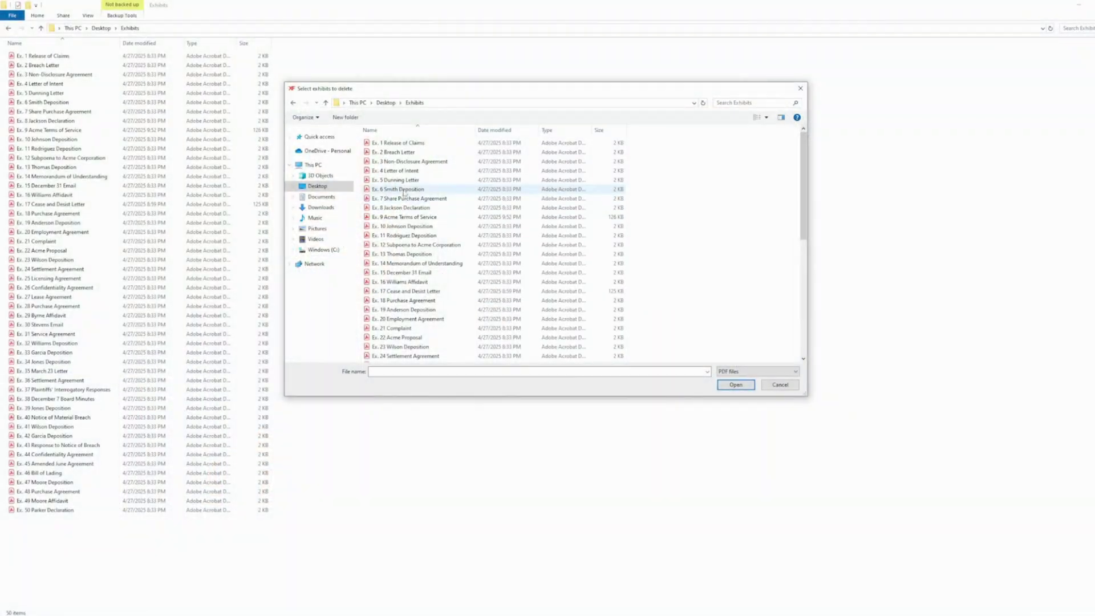
- Choose Ex. 2 Breach Letter, confirm its deletion and renumbering, and dismiss the completion prompt
click(418, 153)
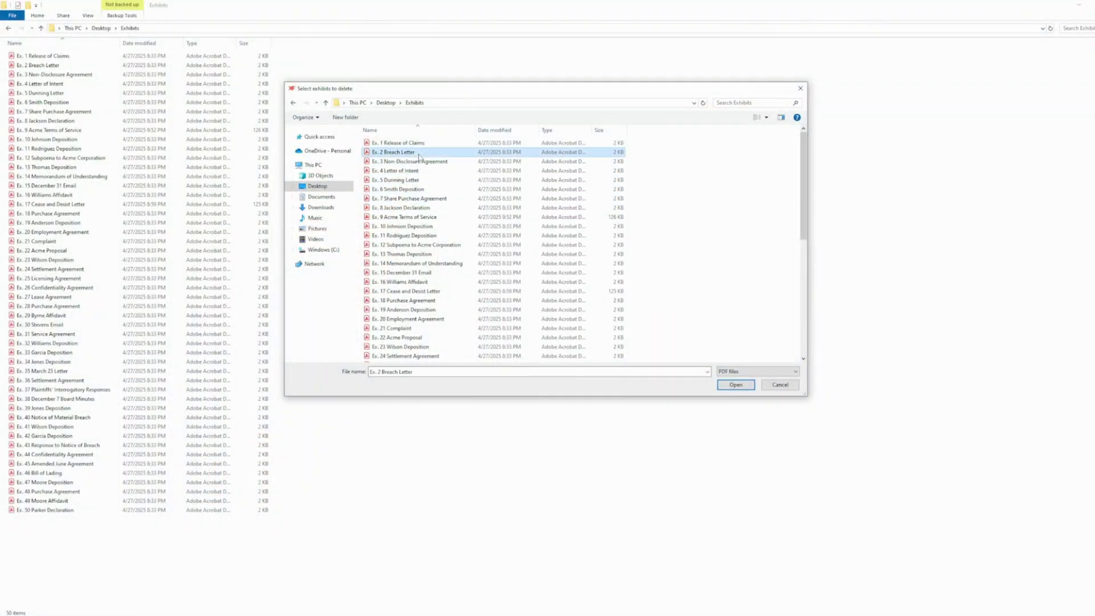
click(734, 385)
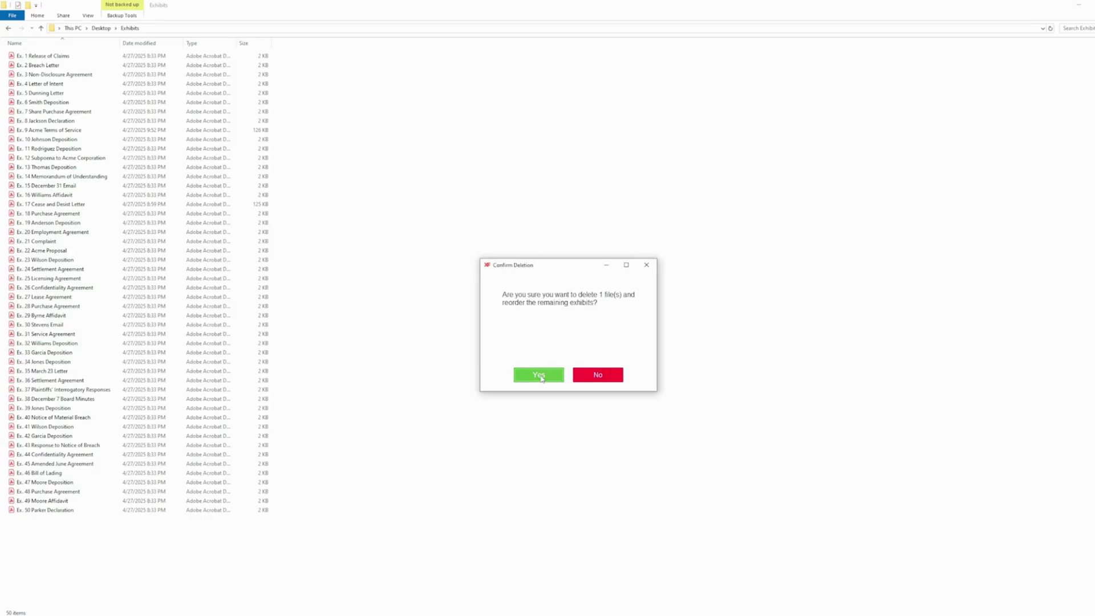
click(541, 377)
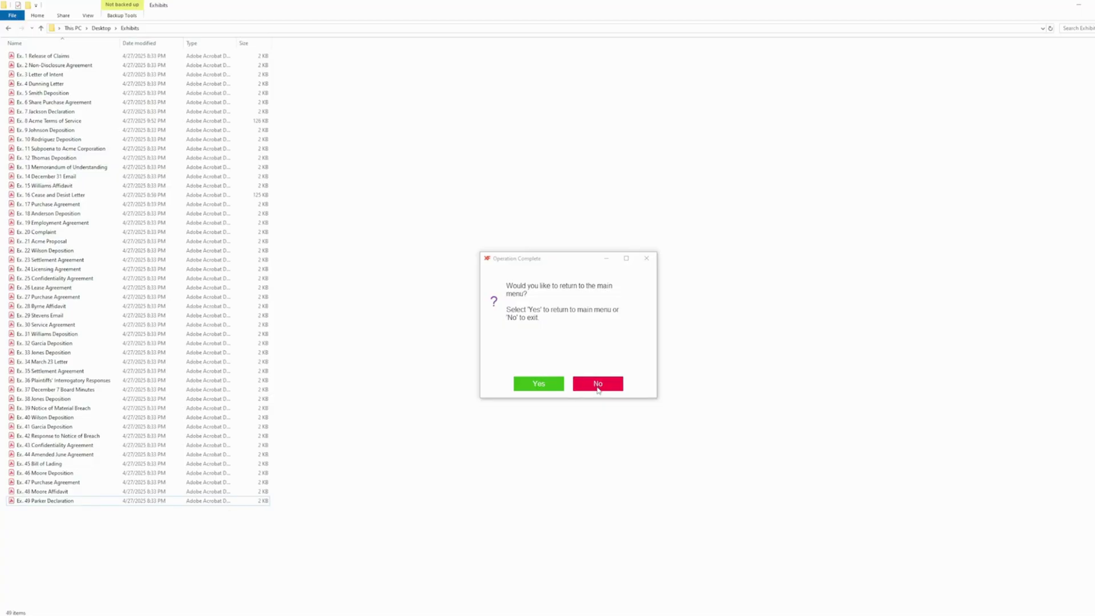
click(596, 385)
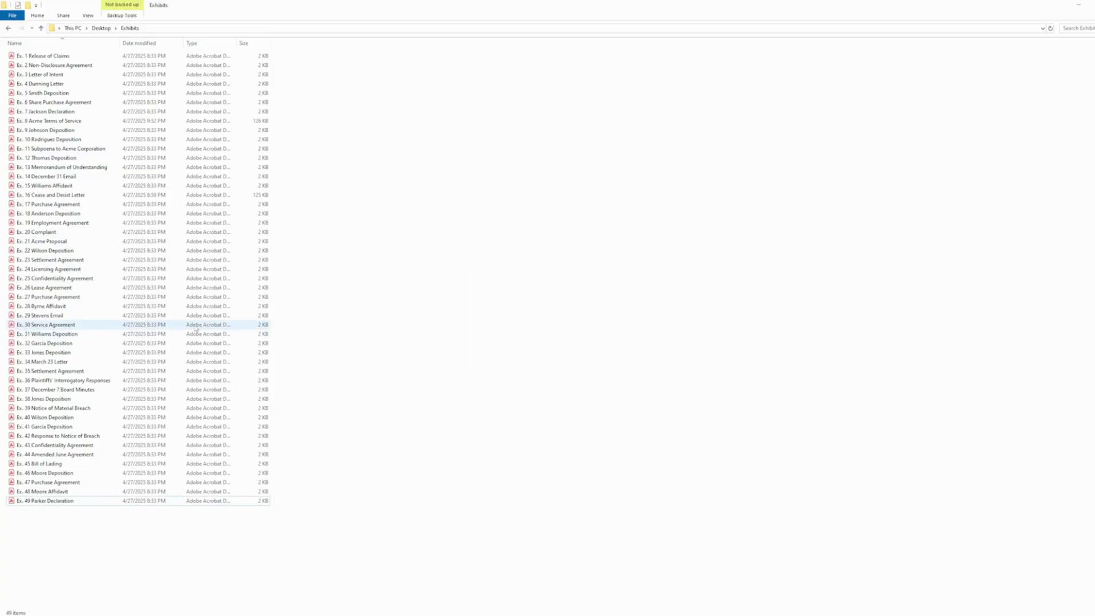